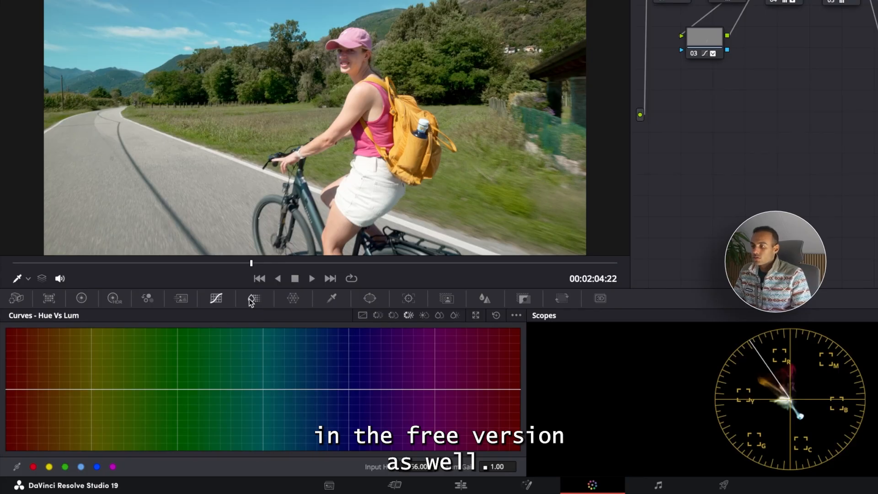
Open the ColorSlice palette, try raising the Red slice's density to 0.13, and reset the slice.
{"action": "left_click", "coordinate": [251, 300]}
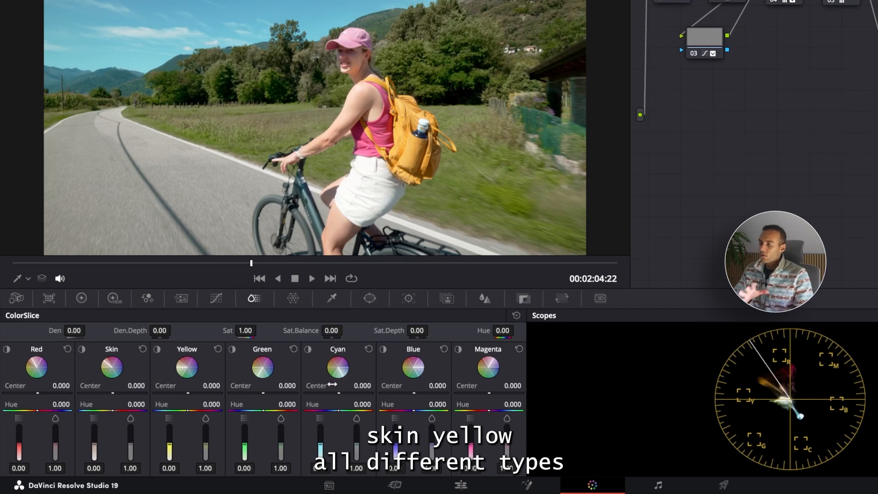
{"action": "left_click_drag", "start_coordinate": [18, 434], "coordinate": [17, 422]}
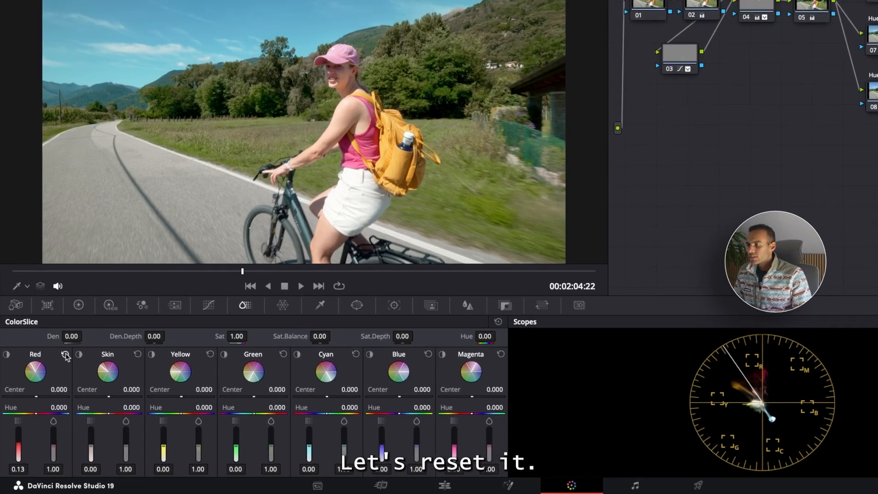
{"action": "left_click", "coordinate": [67, 349]}
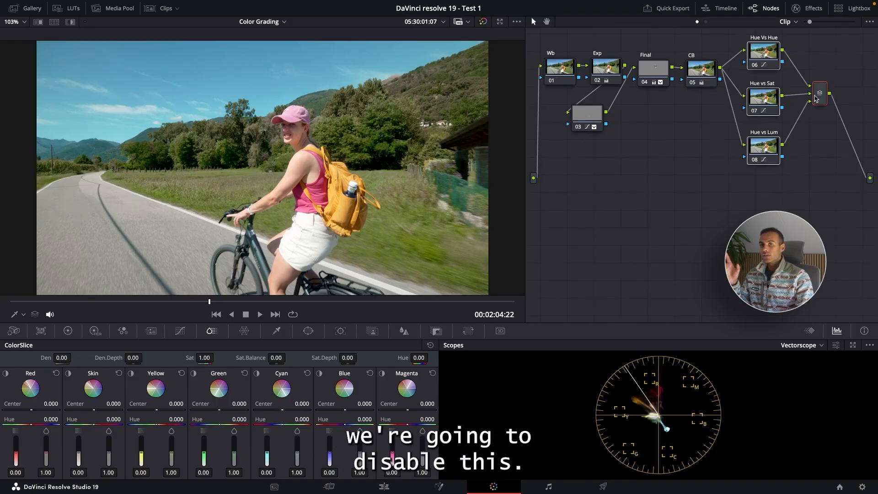
Disable the three parallel curve nodes Hue Vs Hue, Hue vs Sat and Hue vs Lum together.
{"action": "left_click", "coordinate": [759, 54]}
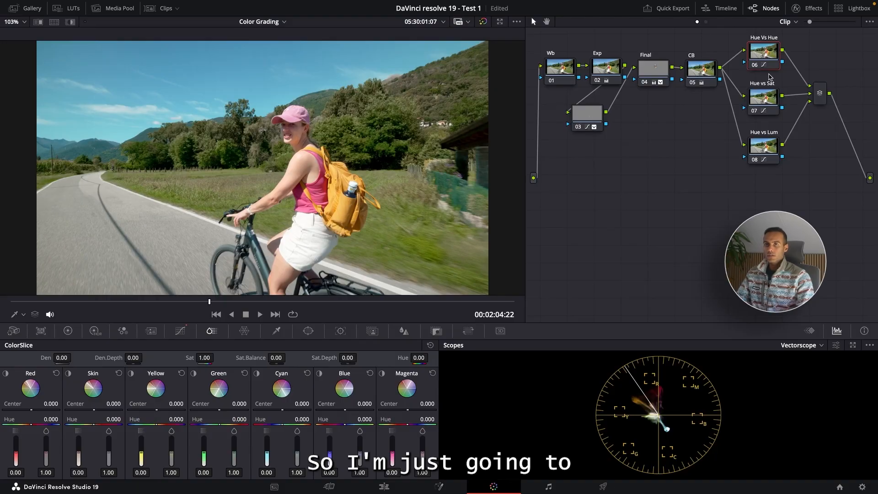
{"action": "left_click", "coordinate": [767, 100], "text": "ctrl"}
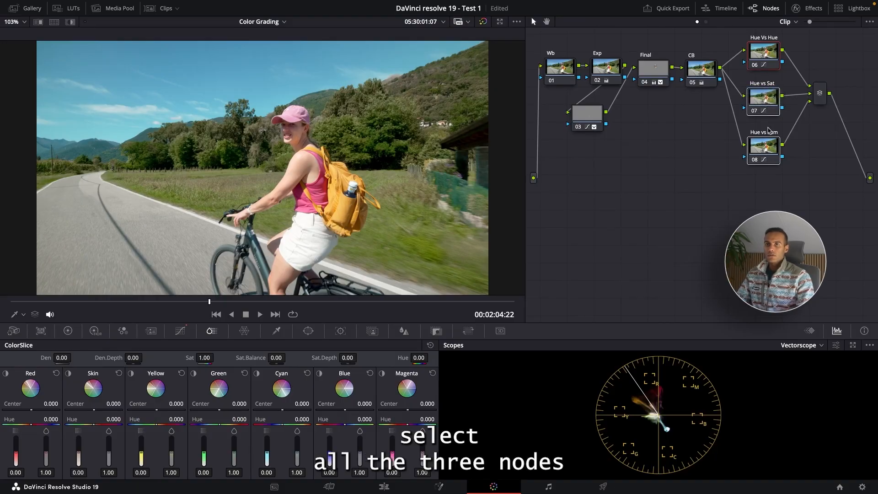
{"action": "left_click_drag", "start_coordinate": [740, 33], "coordinate": [754, 175]}
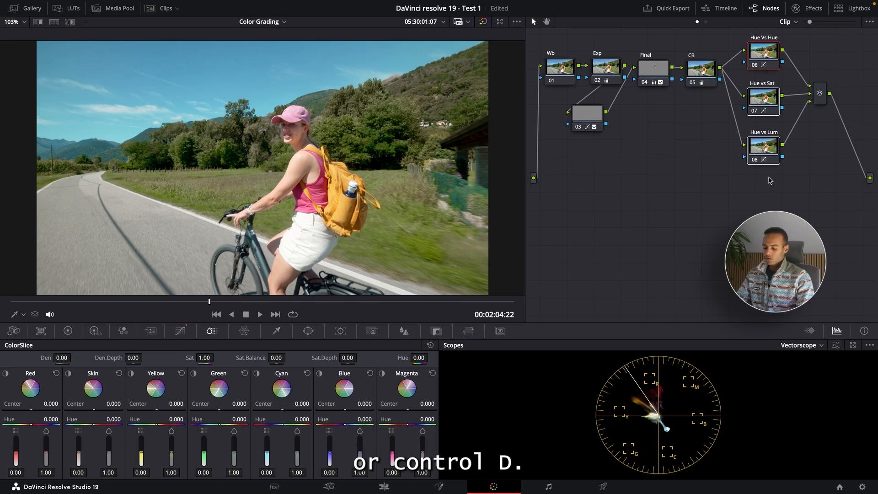
{"action": "key", "text": "ctrl+d"}
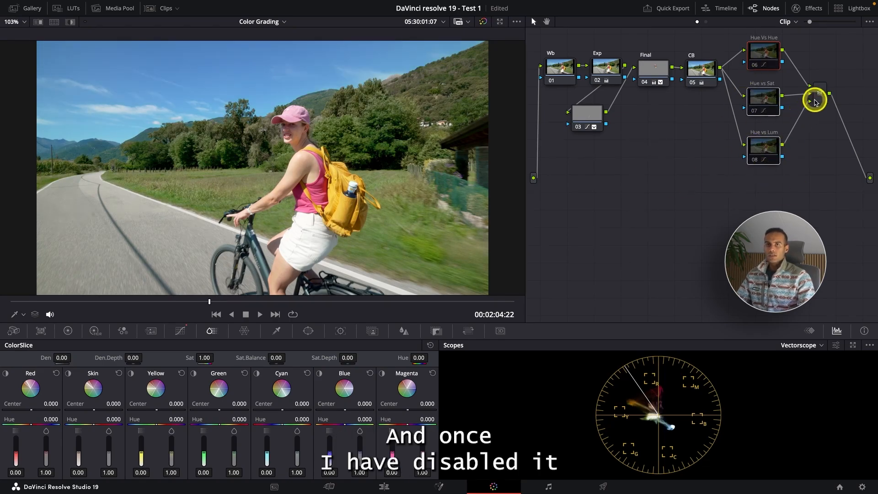
Move the layer mixer below the node chain and add a new serial node after it.
{"action": "left_click_drag", "start_coordinate": [817, 96], "coordinate": [580, 249]}
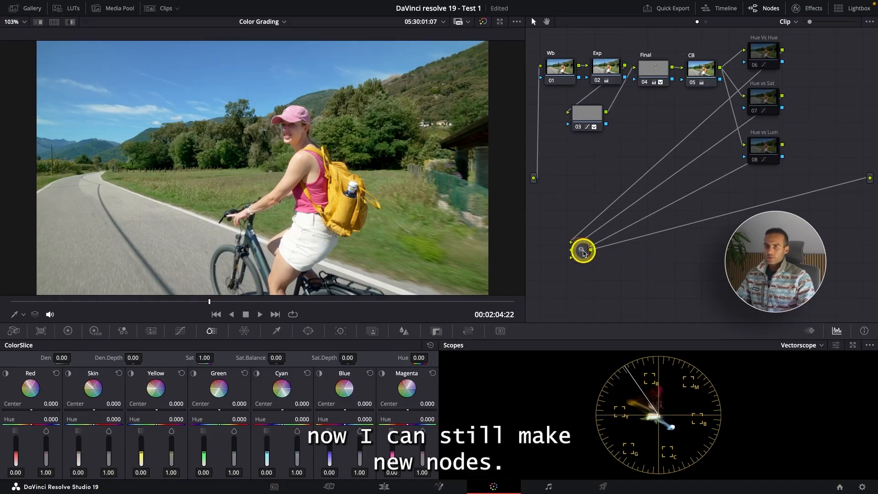
{"action": "key", "text": "alt+s"}
{"action": "left_click_drag", "start_coordinate": [638, 256], "coordinate": [642, 256]}
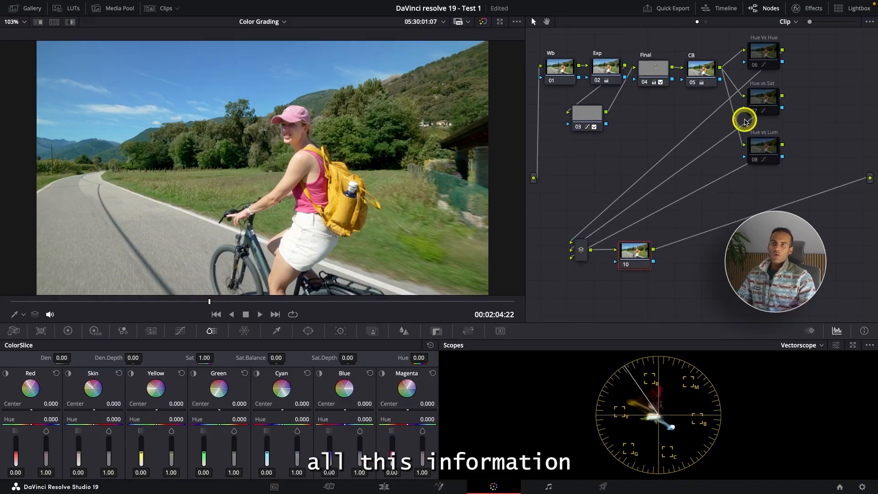
{"action": "left_click_drag", "start_coordinate": [737, 142], "coordinate": [744, 145]}
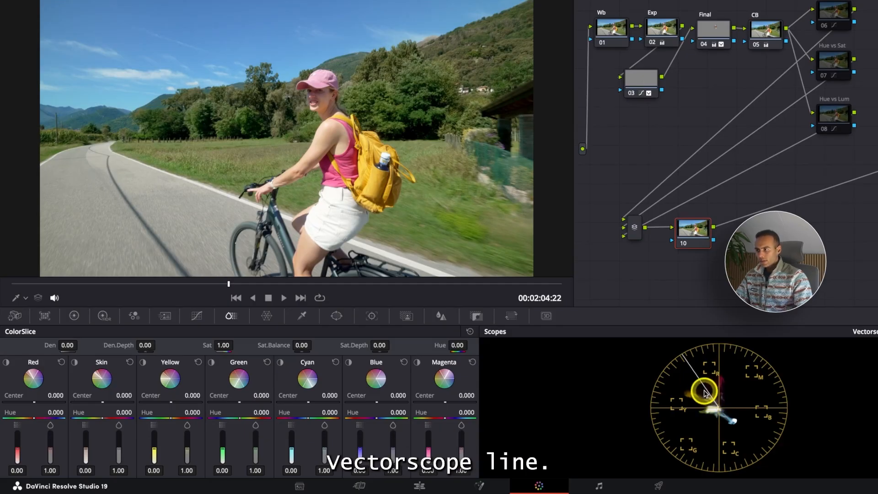
Preview the area covered by the Skin slice and turn on Highlight mode to keep it isolated in the viewer.
{"action": "left_click", "coordinate": [74, 364]}
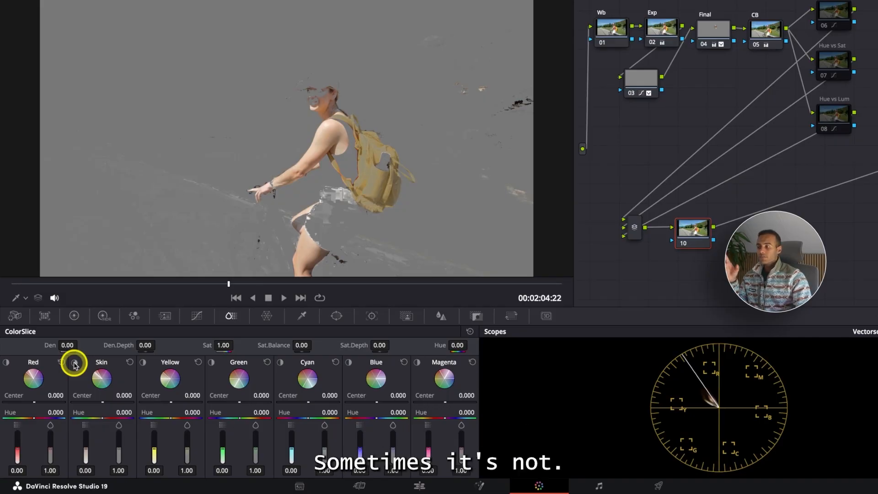
{"action": "left_click", "coordinate": [75, 362]}
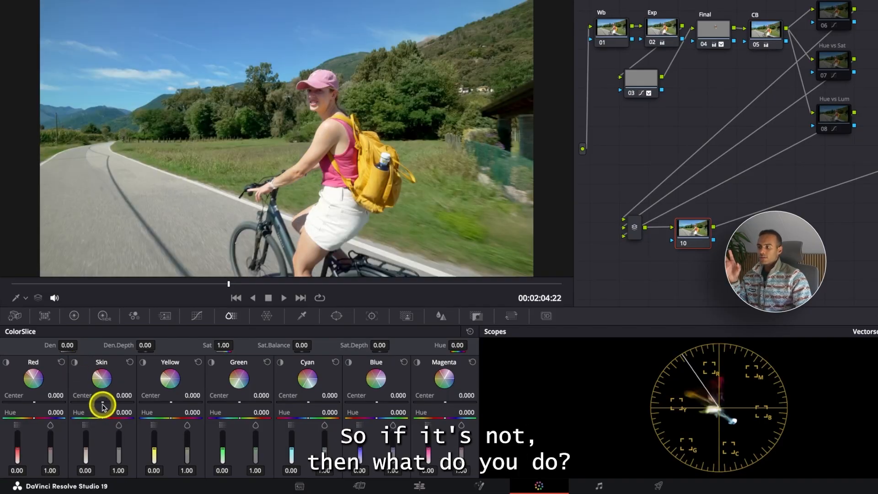
{"action": "key", "text": "shift+h"}
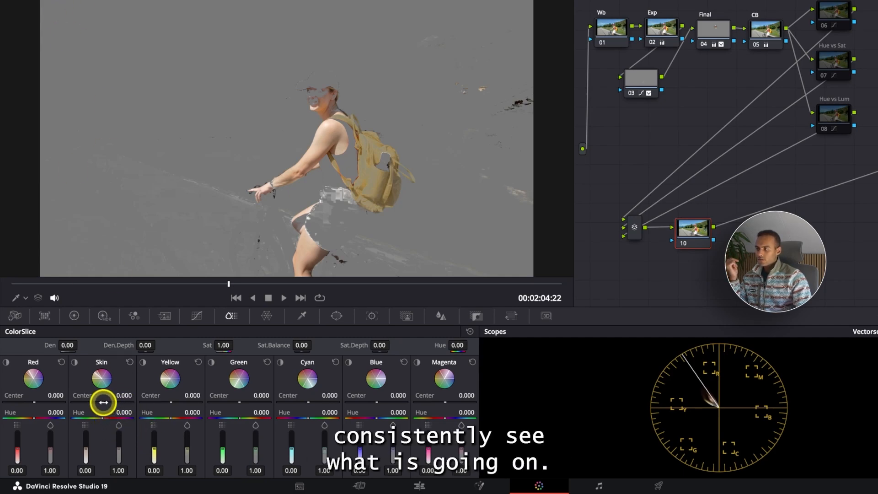
Try shifting the Skin slice's Center to 1.000 and back to about -0.684, reset the slice, and turn Highlight off.
{"action": "left_click_drag", "start_coordinate": [102, 402], "coordinate": [443, 388]}
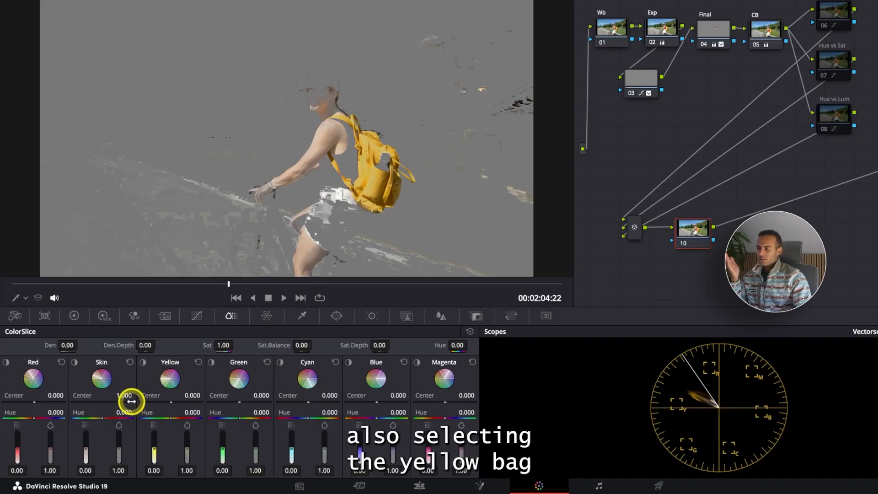
{"action": "left_click_drag", "start_coordinate": [130, 402], "coordinate": [76, 406]}
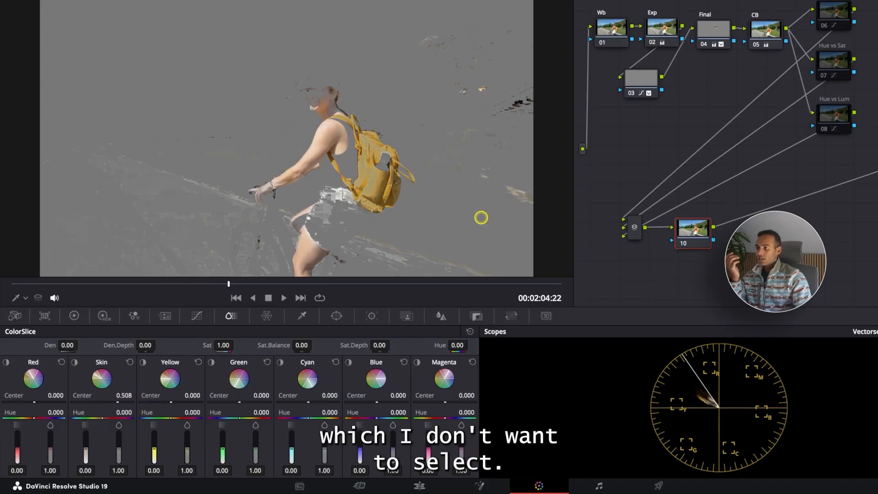
{"action": "left_click_drag", "start_coordinate": [457, 219], "coordinate": [344, 221]}
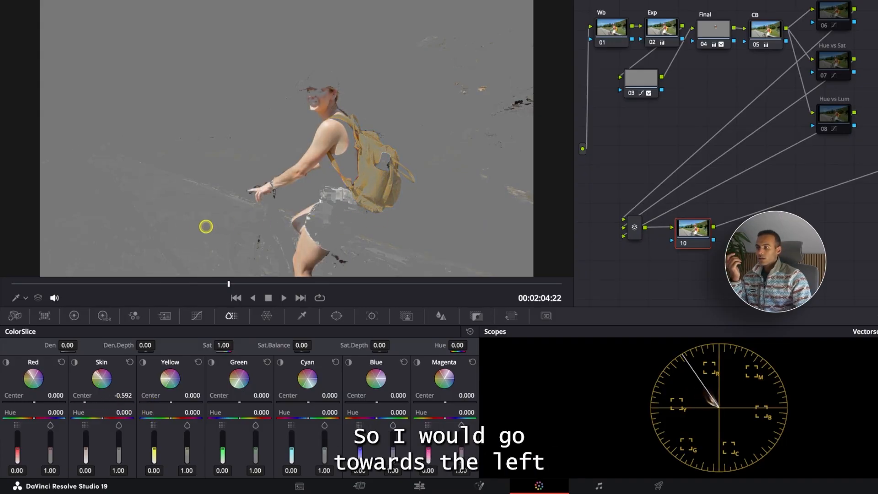
{"action": "left_click_drag", "start_coordinate": [206, 226], "coordinate": [173, 228]}
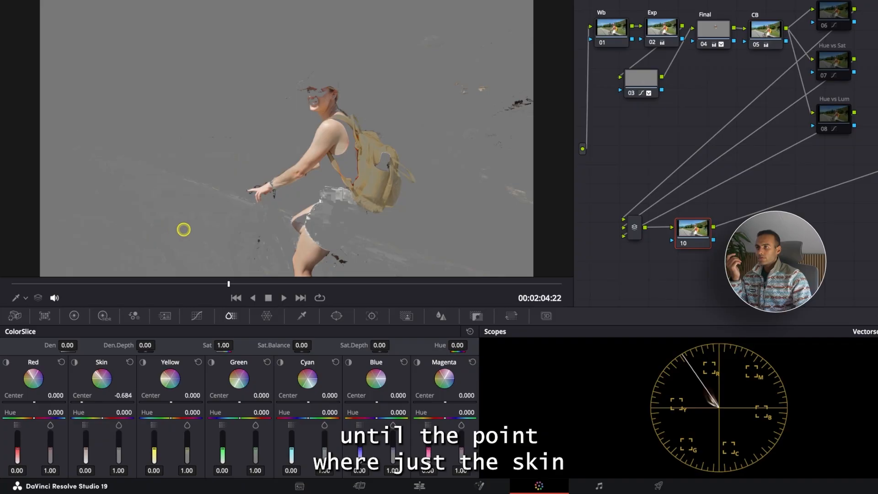
{"action": "left_click_drag", "start_coordinate": [245, 228], "coordinate": [306, 225]}
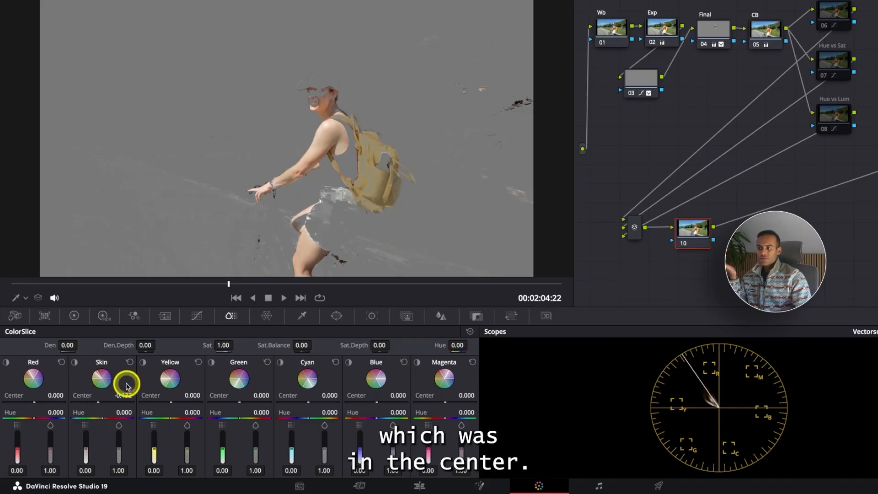
{"action": "left_click", "coordinate": [130, 362]}
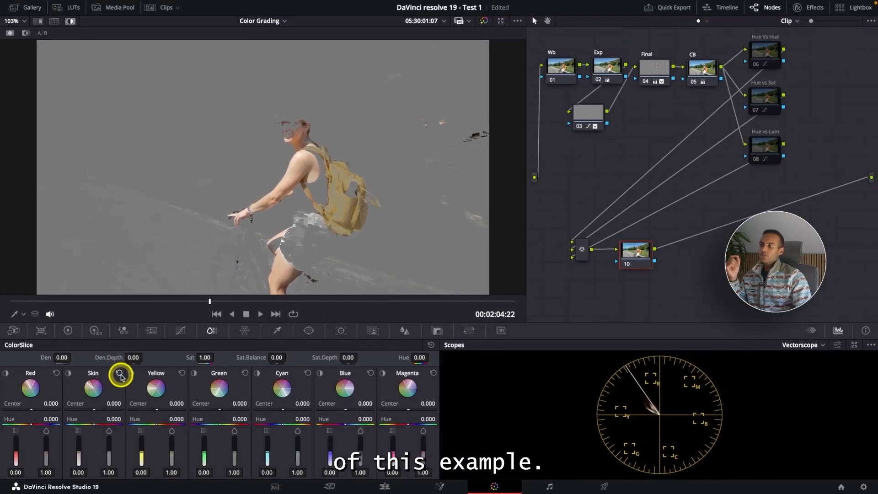
{"action": "left_click", "coordinate": [70, 22]}
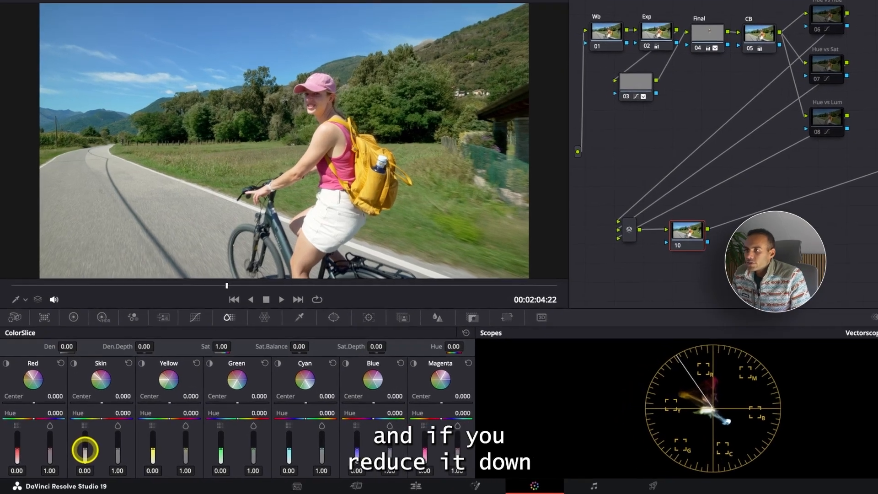
Try raising the Skin slice's density to 0.94 and inspect the cyclist's arms up close.
{"action": "left_click_drag", "start_coordinate": [85, 449], "coordinate": [90, 417]}
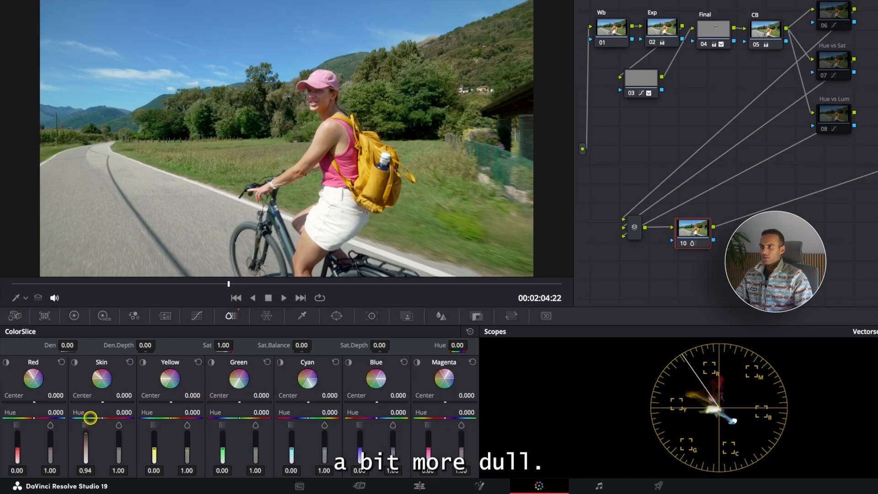
{"action": "scroll", "coordinate": [323, 148], "scroll_direction": "up", "scroll_amount": 2}
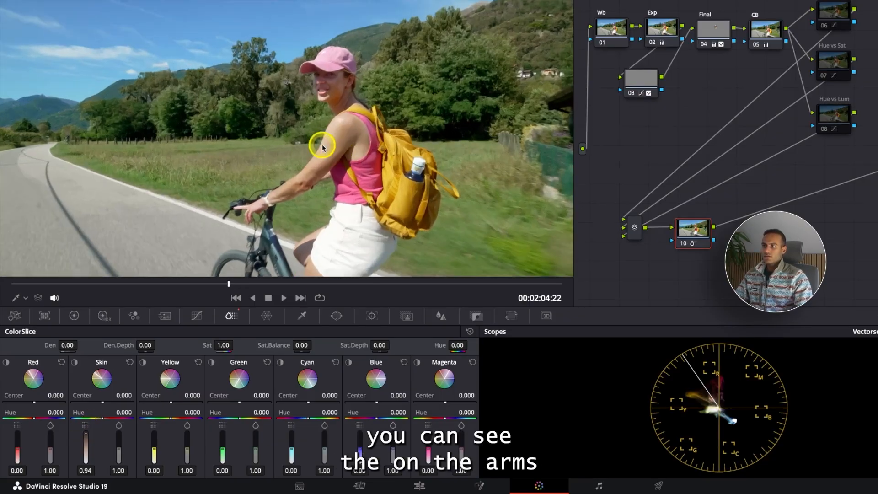
{"action": "scroll", "coordinate": [322, 148], "scroll_direction": "up", "scroll_amount": 2}
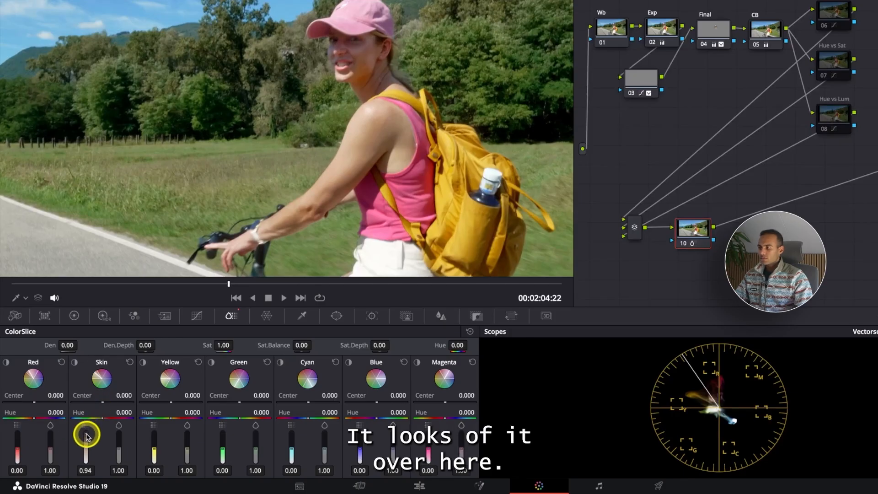
Lower the Skin slice's density to -0.19 and compare the image with the node disabled and enabled.
{"action": "left_click_drag", "start_coordinate": [87, 436], "coordinate": [89, 457]}
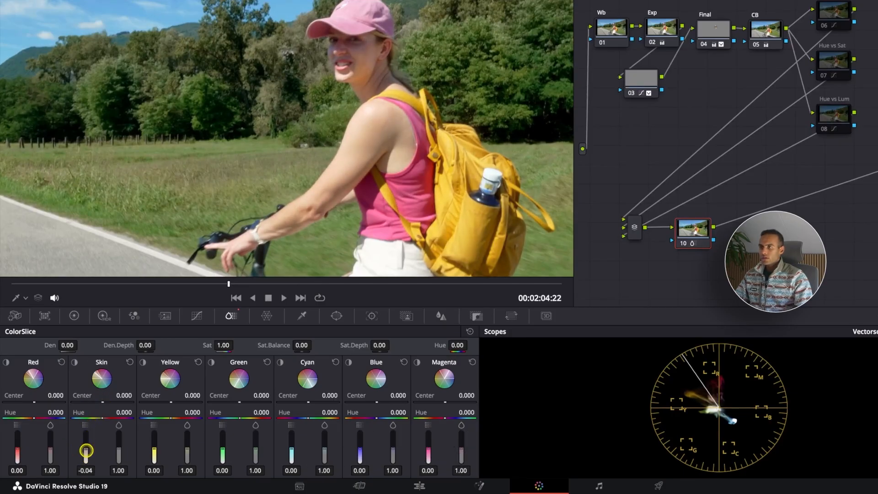
{"action": "left_click_drag", "start_coordinate": [86, 454], "coordinate": [86, 454]}
{"action": "key", "text": "super+d"}
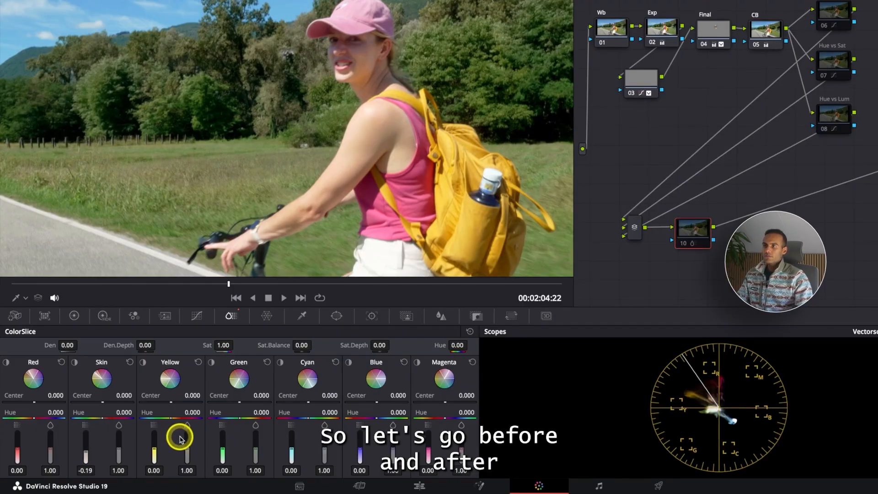
{"action": "key", "text": "super+d"}
{"action": "key", "text": "super+d"}
{"action": "key", "text": "super+d"}
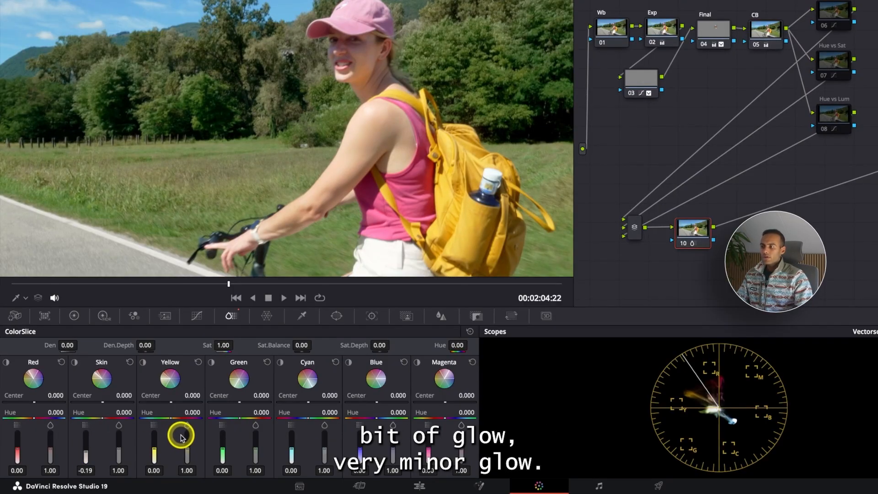
Try a Skin density of -0.81 and compare the skin before and after the node.
{"action": "left_click_drag", "start_coordinate": [87, 453], "coordinate": [86, 468]}
{"action": "key", "text": "super+d"}
{"action": "key", "text": "super+d"}
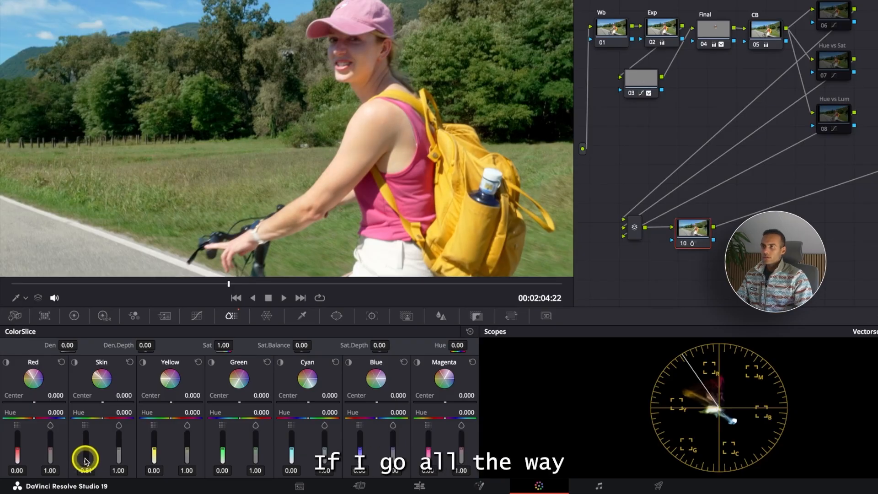
{"action": "key", "text": "super+d"}
{"action": "key", "text": "super+d"}
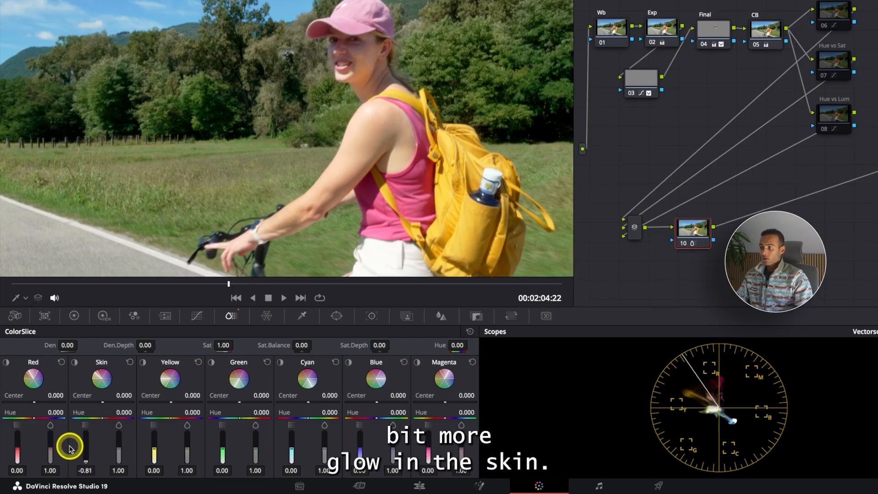
Set the Skin slice's density to -0.29, compare before and after, and set its saturation to 1.04.
{"action": "left_click_drag", "start_coordinate": [87, 463], "coordinate": [85, 453]}
{"action": "key", "text": "super+d"}
{"action": "key", "text": "super+d"}
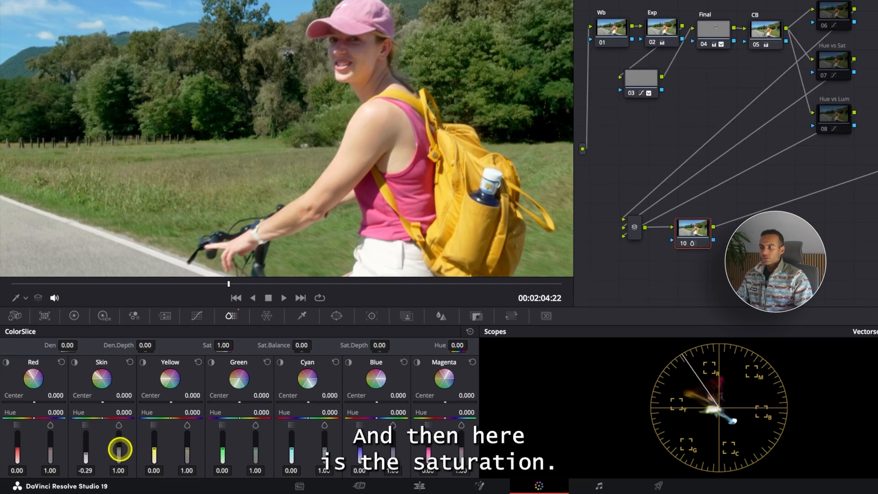
{"action": "left_click_drag", "start_coordinate": [120, 452], "coordinate": [133, 416]}
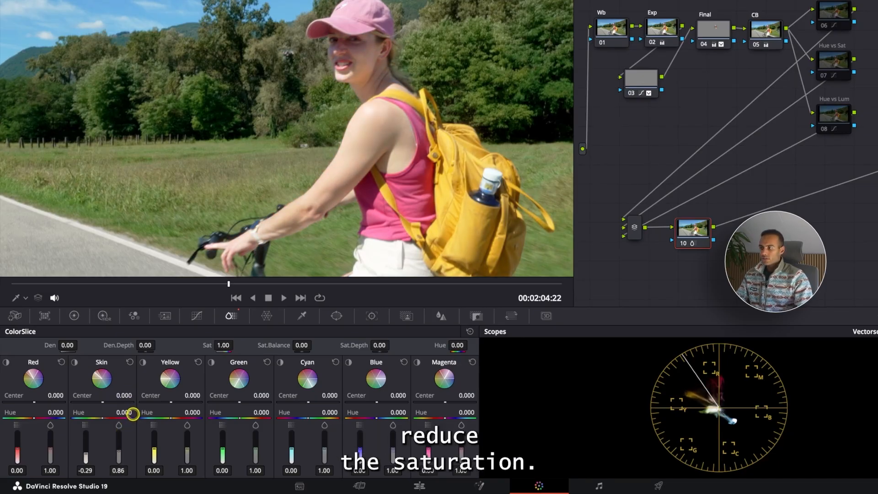
{"action": "left_click_drag", "start_coordinate": [133, 414], "coordinate": [133, 412]}
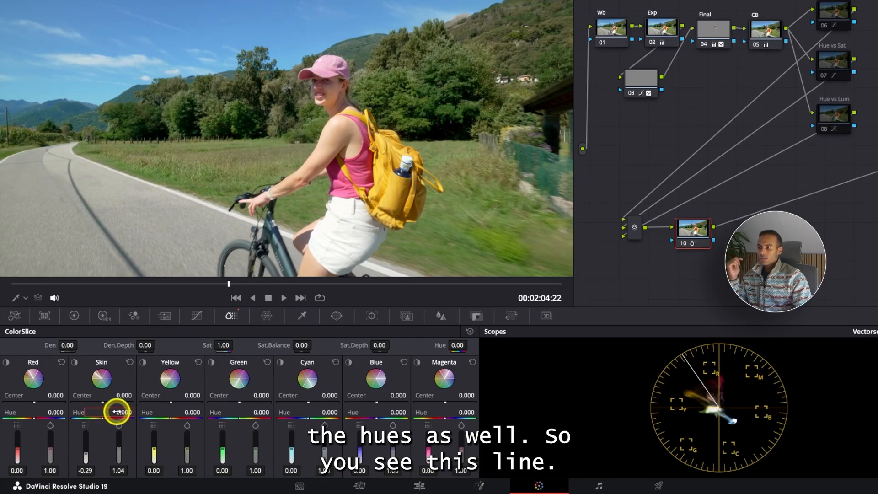
Shift the Skin slice's Hue both ways, bring it to about 0.136, and view the clip full screen.
{"action": "mouse_move", "coordinate": [118, 412]}
{"action": "left_mouse_down"}
{"action": "mouse_move", "coordinate": [138, 414]}
{"action": "mouse_move", "coordinate": [127, 416]}
{"action": "left_mouse_up"}
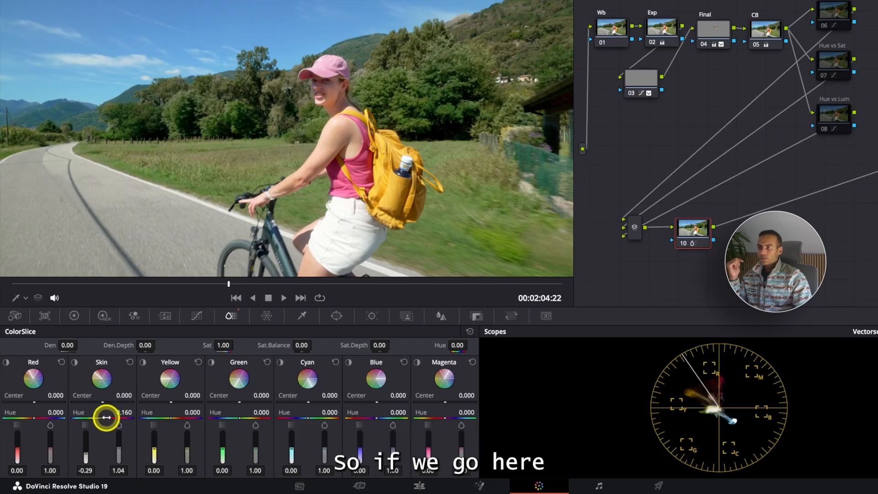
{"action": "left_click_drag", "start_coordinate": [121, 419], "coordinate": [4, 415]}
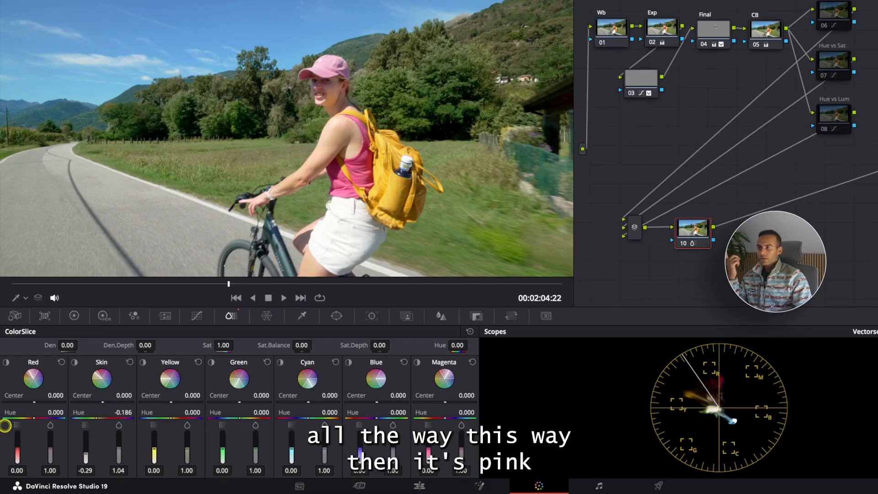
{"action": "left_click_drag", "start_coordinate": [479, 224], "coordinate": [577, 221]}
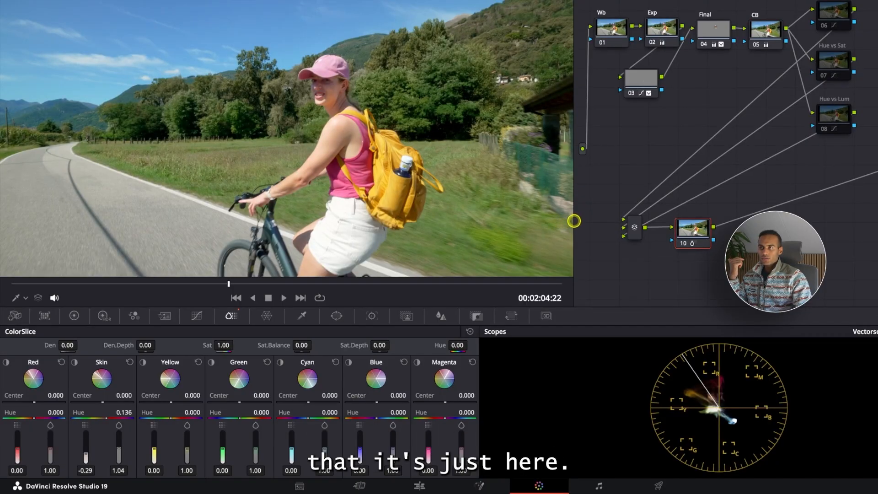
{"action": "key", "text": "ctrl+f"}
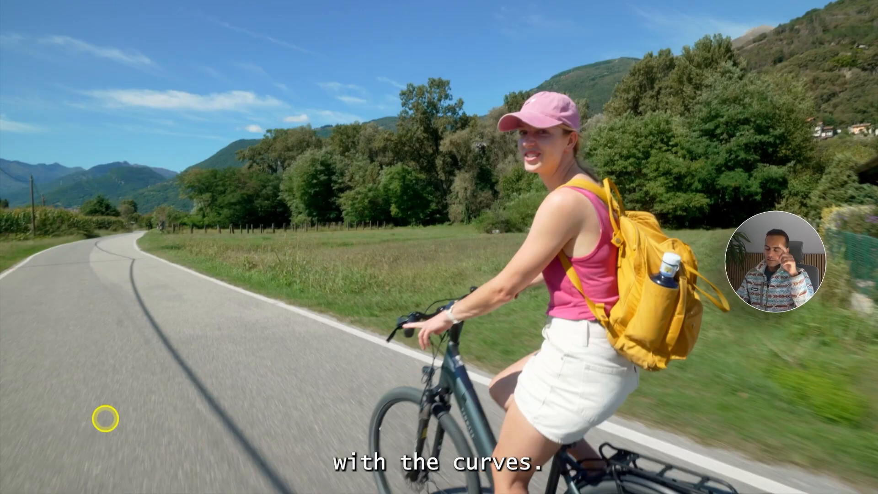
Highlight the Cyan slice and the Blue slice in turn to check which parts of the picture each one covers.
{"action": "key", "text": "ctrl+f"}
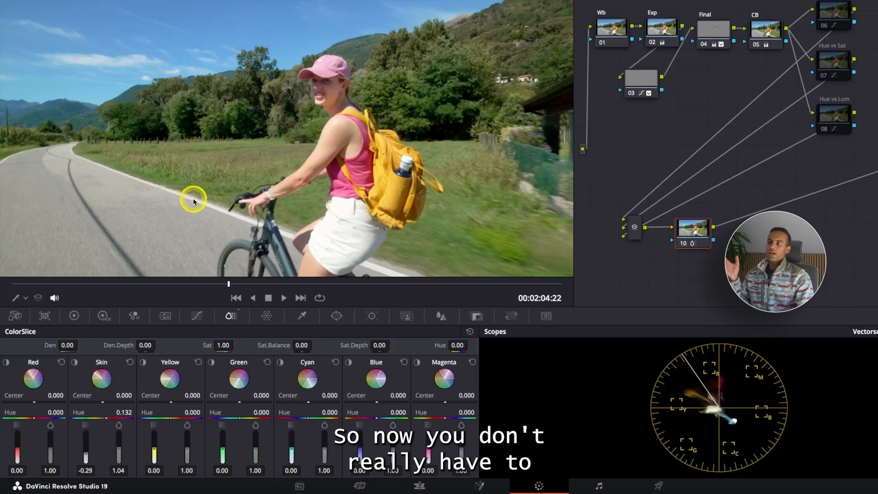
{"action": "key", "text": "shift+z"}
{"action": "scroll", "coordinate": [299, 231], "scroll_direction": "up", "scroll_amount": 3}
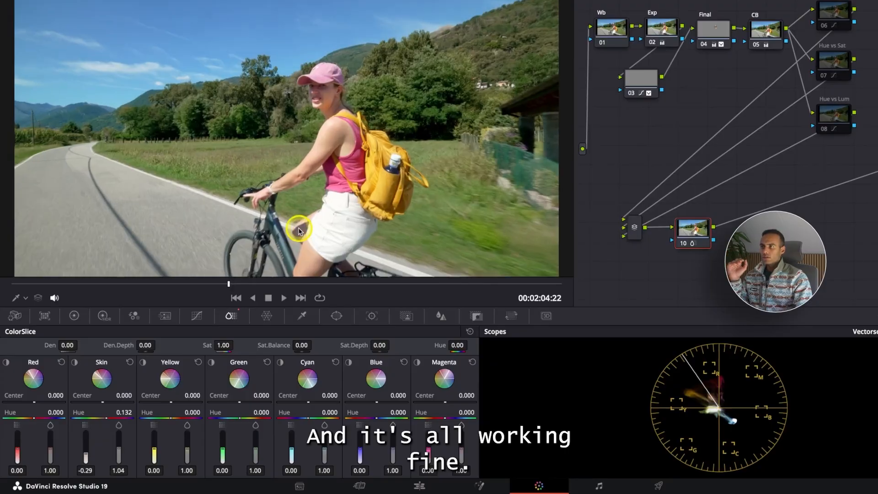
{"action": "scroll", "coordinate": [223, 179], "scroll_direction": "down", "scroll_amount": 2}
{"action": "scroll", "coordinate": [223, 179], "scroll_direction": "up", "scroll_amount": 1}
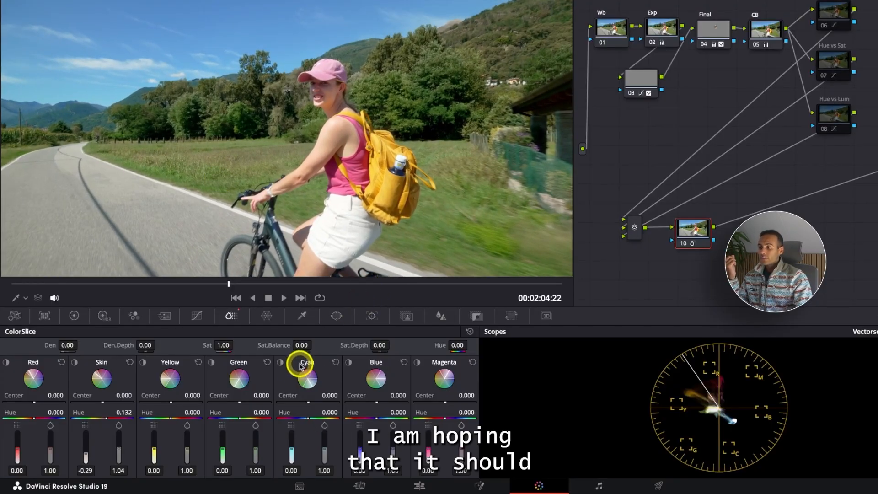
{"action": "left_click", "coordinate": [281, 363]}
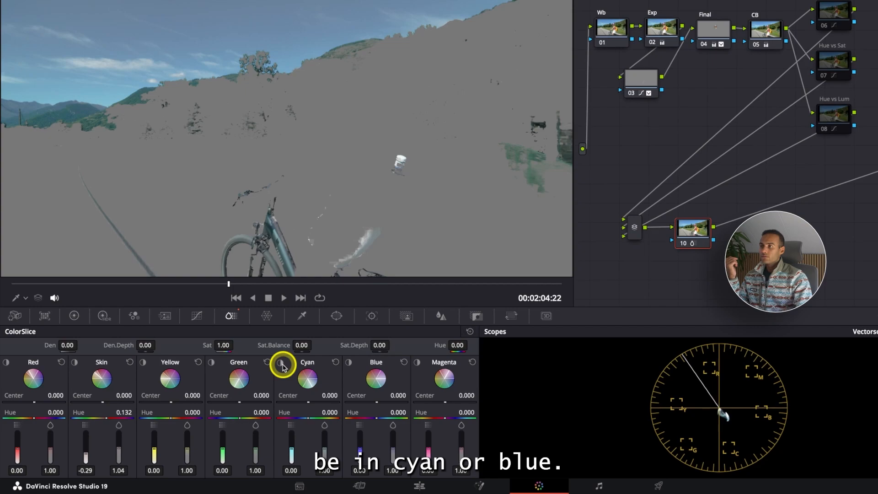
{"action": "left_click", "coordinate": [280, 364]}
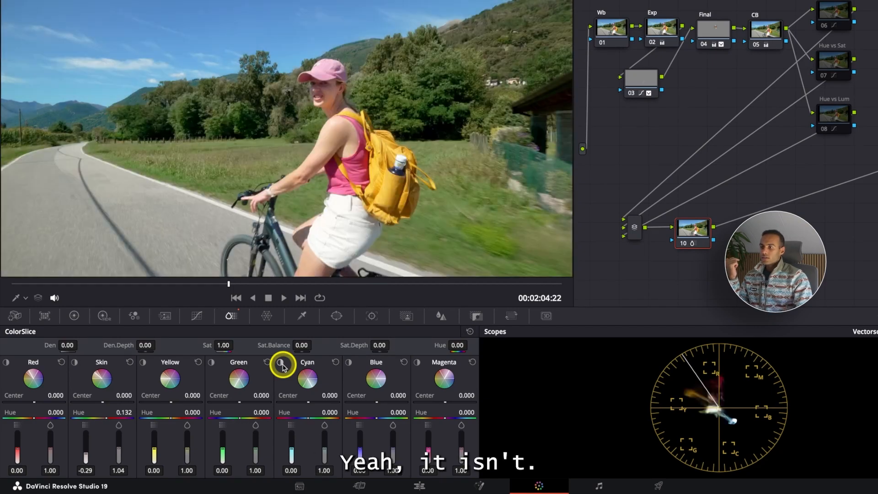
{"action": "left_click", "coordinate": [347, 364]}
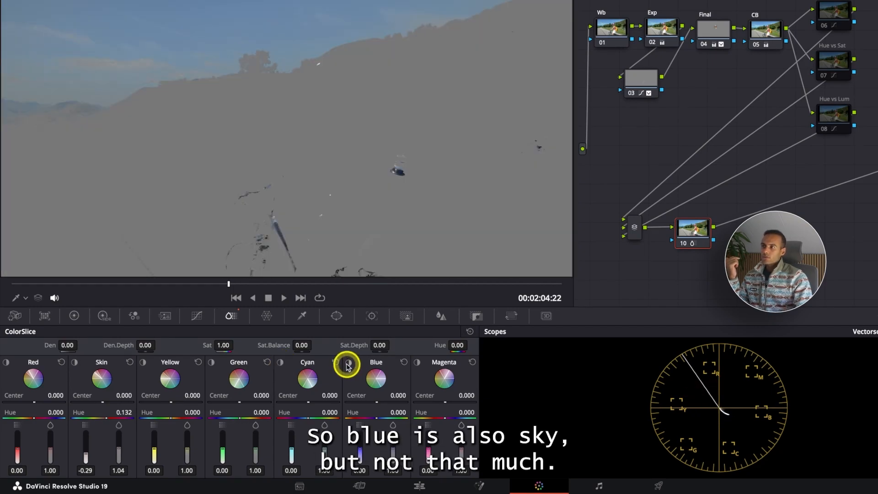
{"action": "left_click", "coordinate": [348, 364]}
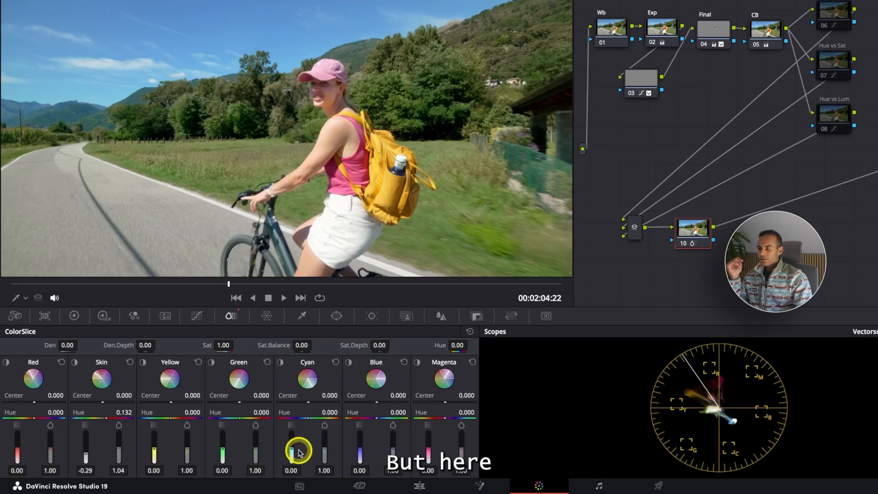
Set the Cyan slice's density to -0.19 and saturation to about 1.07, and shift its Hue to 0.180.
{"action": "mouse_move", "coordinate": [293, 450]}
{"action": "left_mouse_down"}
{"action": "mouse_move", "coordinate": [294, 440]}
{"action": "mouse_move", "coordinate": [292, 458]}
{"action": "mouse_move", "coordinate": [324, 414]}
{"action": "mouse_move", "coordinate": [324, 463]}
{"action": "mouse_move", "coordinate": [324, 446]}
{"action": "left_mouse_up"}
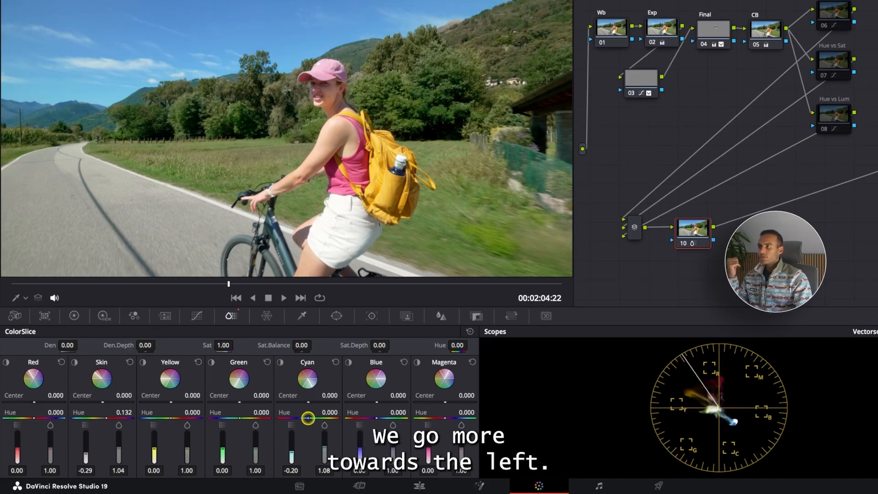
{"action": "left_click_drag", "start_coordinate": [297, 415], "coordinate": [321, 426]}
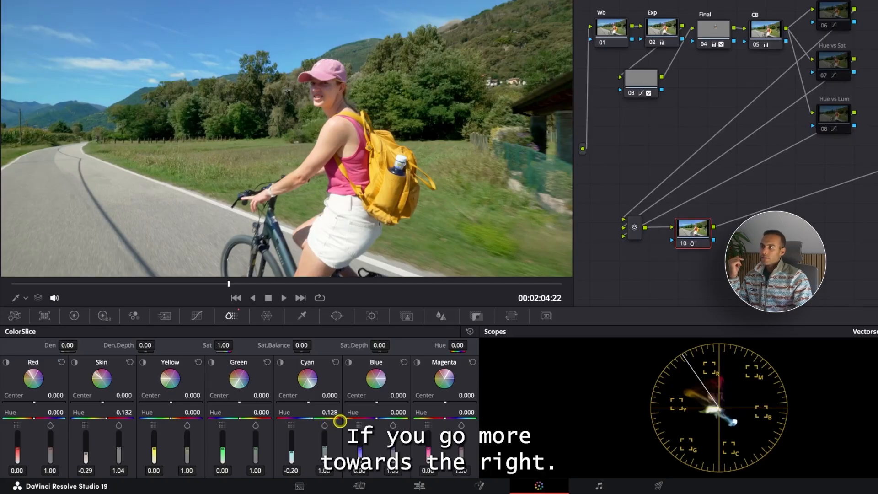
{"action": "left_click_drag", "start_coordinate": [356, 419], "coordinate": [376, 419]}
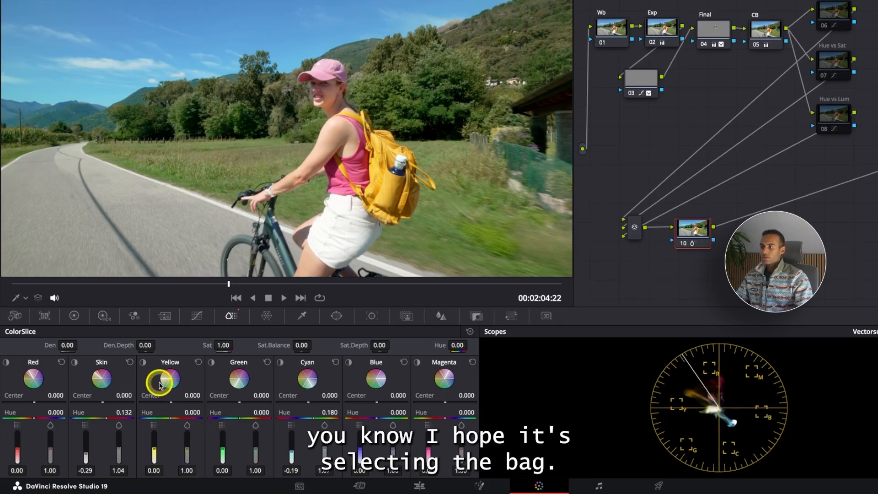
Highlight the Yellow slice while shifting its Center both ways to -0.968, and set its Hue to 0.028 with the highlight off.
{"action": "left_click", "coordinate": [142, 362]}
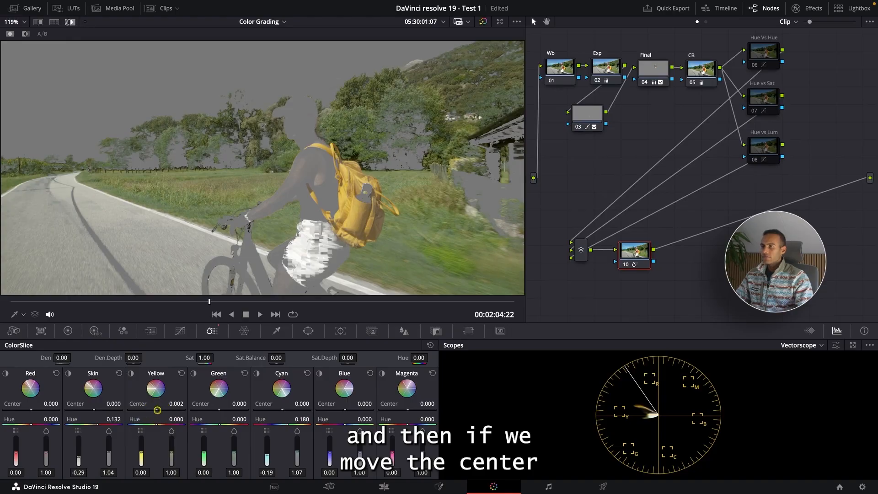
{"action": "left_click_drag", "start_coordinate": [240, 404], "coordinate": [390, 402]}
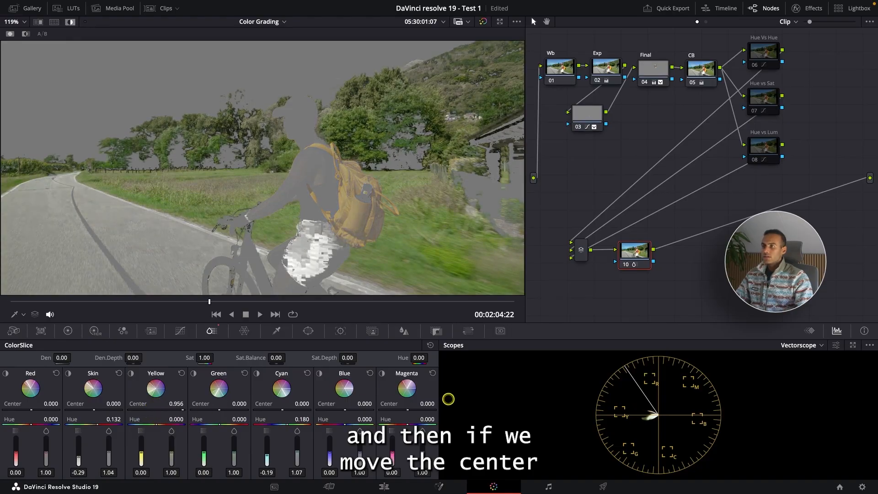
{"action": "left_click_drag", "start_coordinate": [448, 399], "coordinate": [33, 400]}
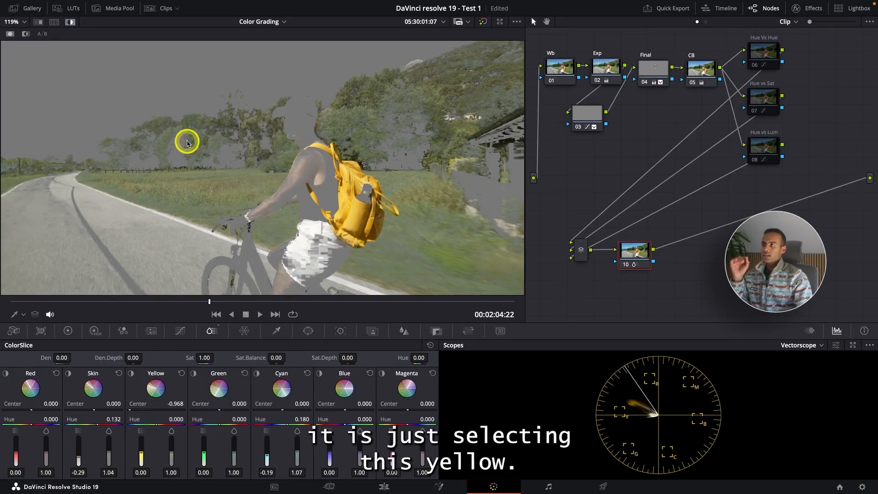
{"action": "left_click", "coordinate": [70, 23]}
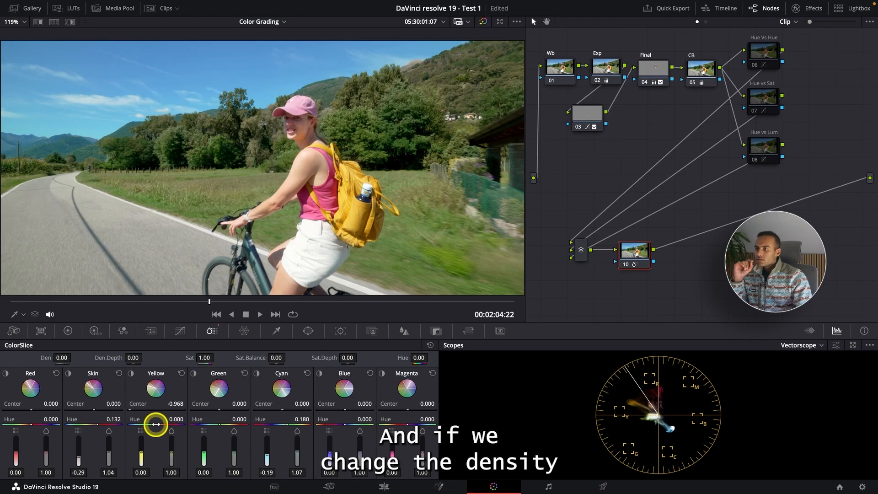
{"action": "left_click_drag", "start_coordinate": [156, 425], "coordinate": [170, 425]}
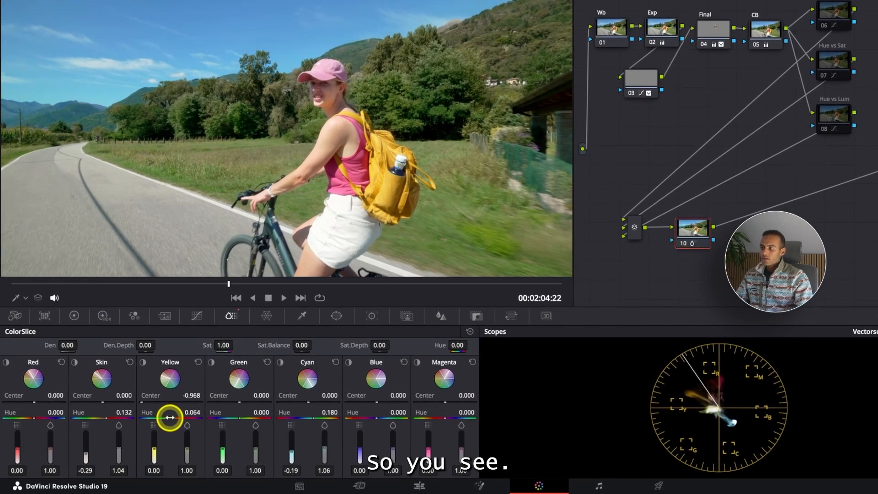
{"action": "left_click_drag", "start_coordinate": [173, 417], "coordinate": [211, 417]}
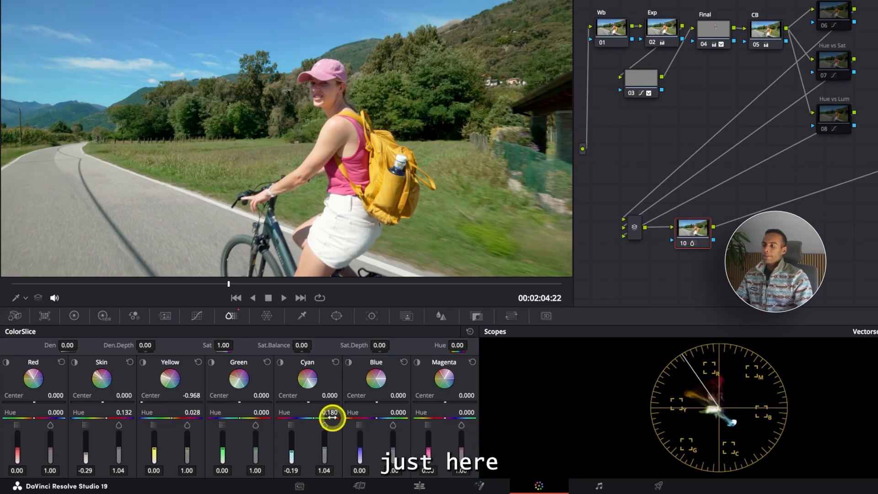
Highlight the Green slice, adjust its Center to -0.956, and turn the highlight off.
{"action": "left_click", "coordinate": [211, 363]}
{"action": "left_click", "coordinate": [211, 364]}
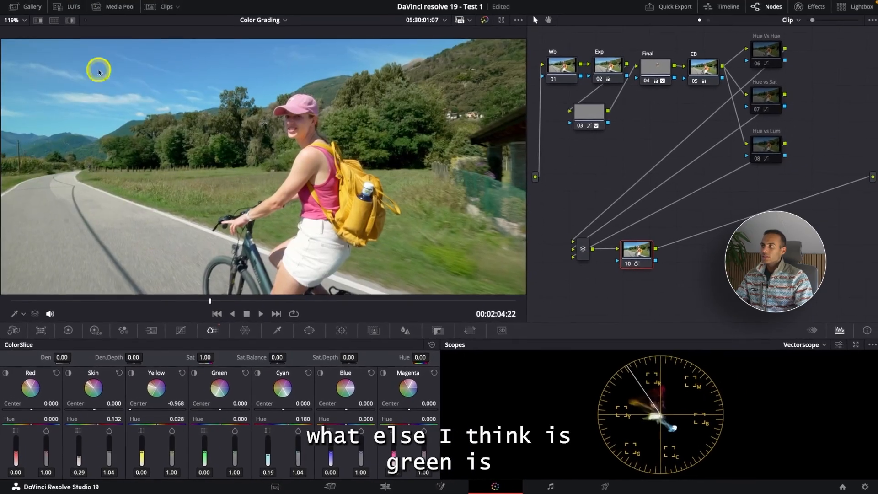
{"action": "left_click", "coordinate": [71, 23]}
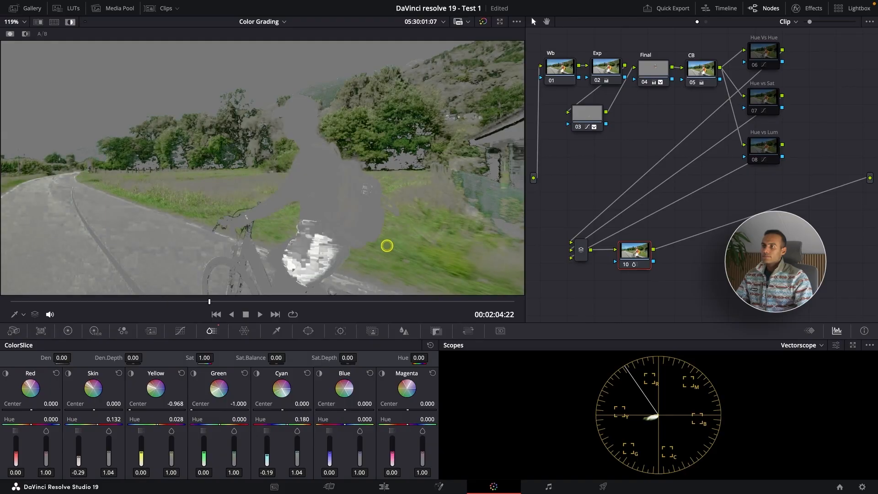
{"action": "left_click_drag", "start_coordinate": [316, 252], "coordinate": [430, 247]}
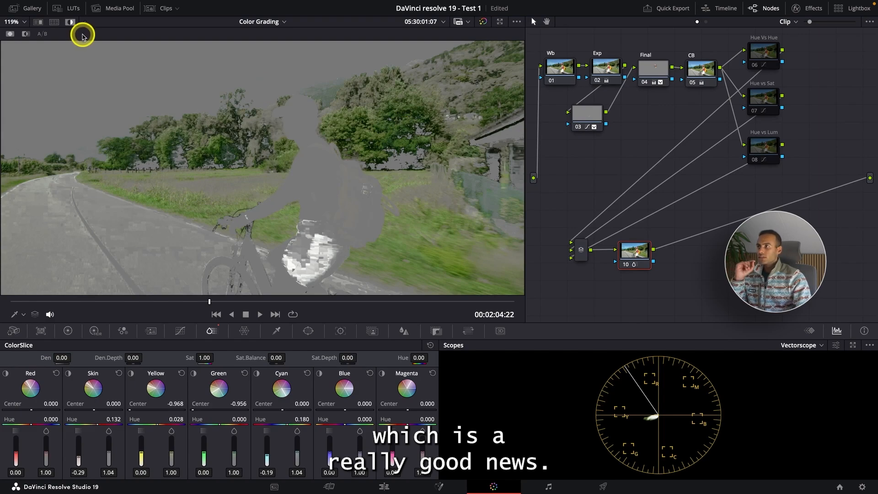
{"action": "left_click", "coordinate": [71, 24]}
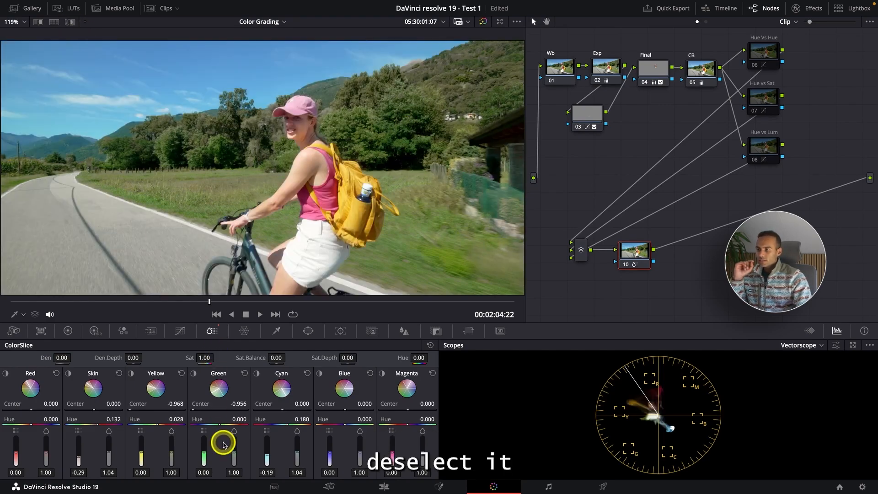
Set the Green slice's saturation to 1.02 and its Hue to 0.068 after trying both directions, and compare before and after full screen.
{"action": "mouse_move", "coordinate": [234, 453]}
{"action": "left_mouse_down"}
{"action": "mouse_move", "coordinate": [238, 426]}
{"action": "mouse_move", "coordinate": [238, 450]}
{"action": "left_mouse_up"}
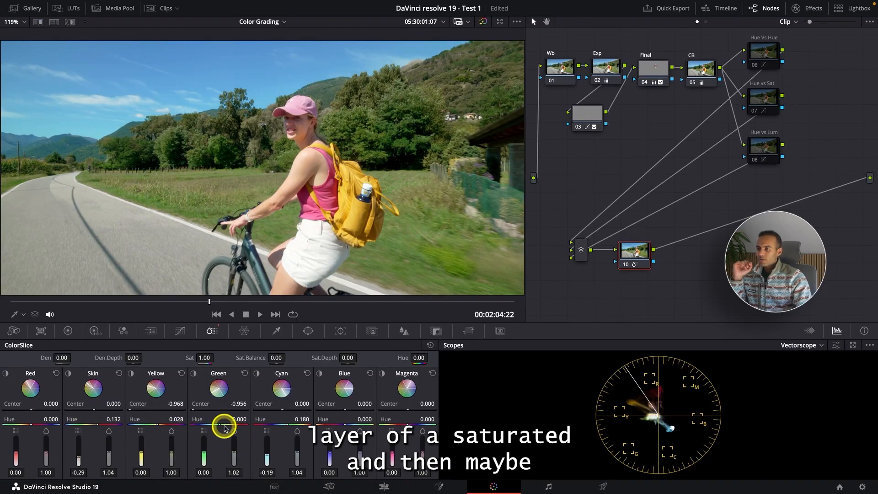
{"action": "left_click_drag", "start_coordinate": [220, 424], "coordinate": [225, 425]}
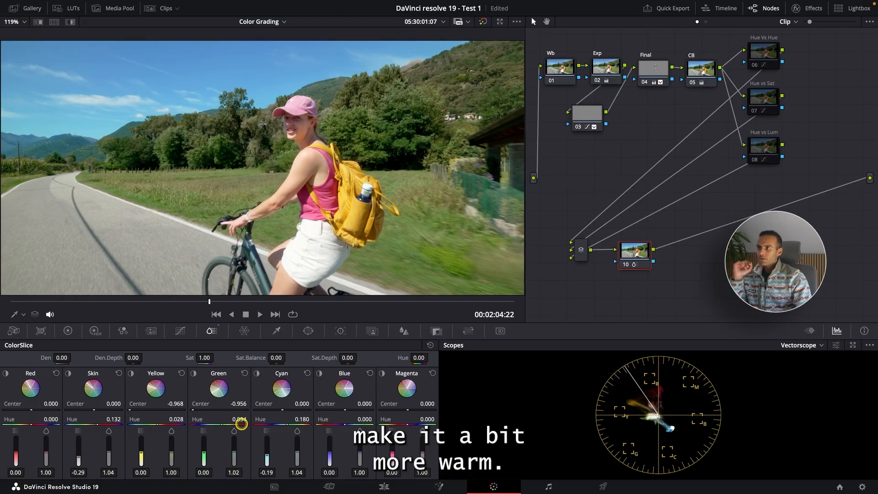
{"action": "left_click_drag", "start_coordinate": [120, 417], "coordinate": [152, 426]}
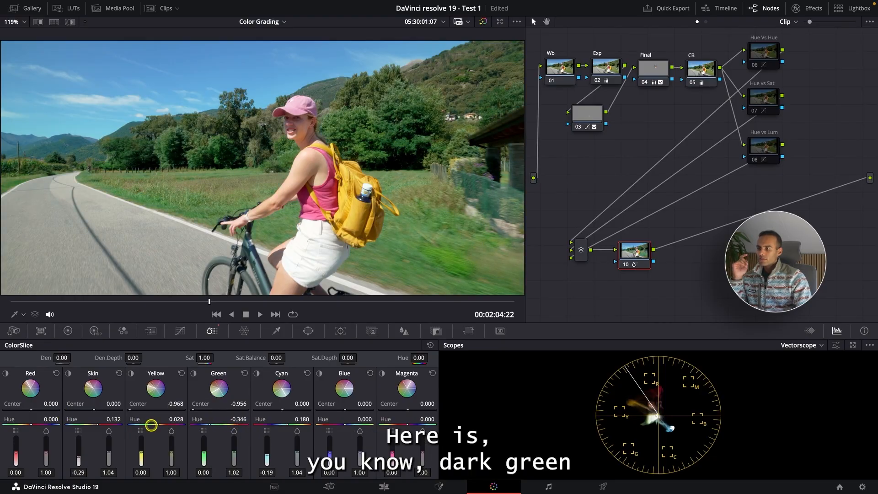
{"action": "left_click_drag", "start_coordinate": [226, 430], "coordinate": [235, 430]}
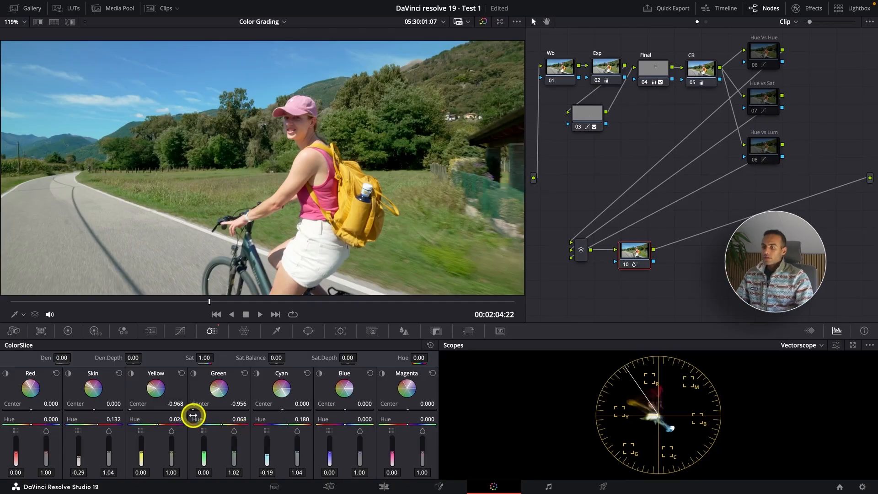
{"action": "key", "text": "ctrl+f"}
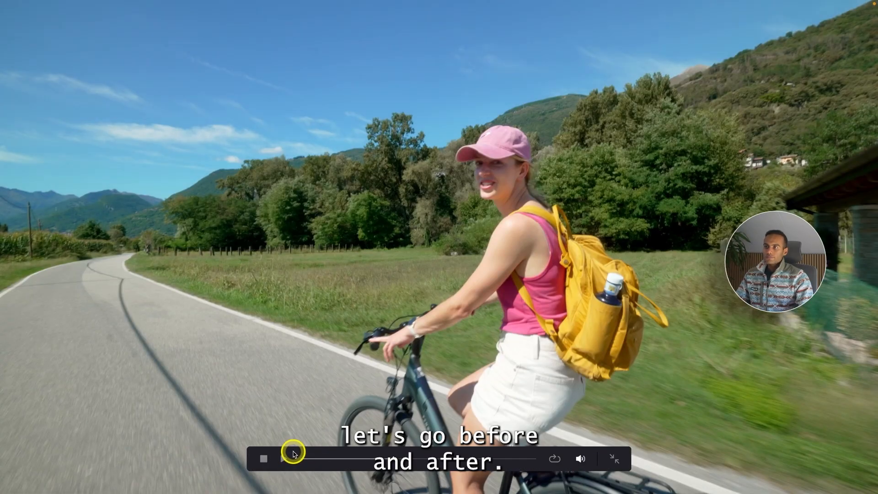
{"action": "key", "text": "ctrl+f"}
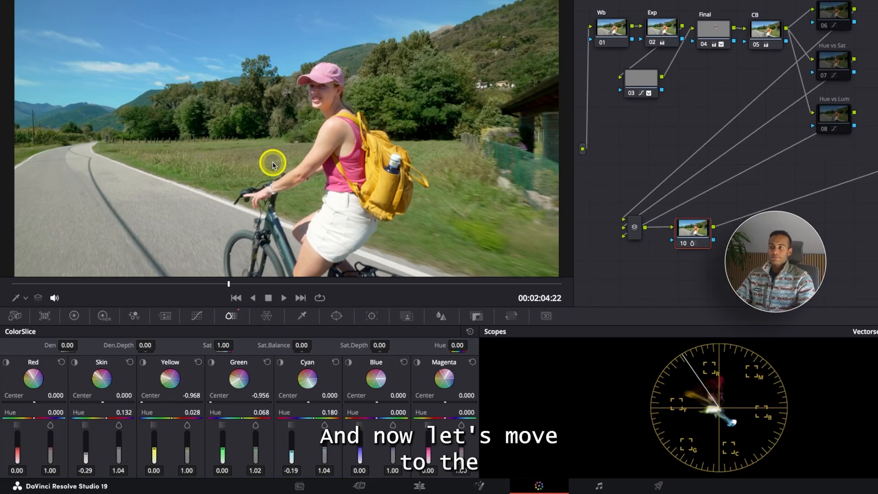
Reset the grade on node 10 and re-enable the Hue Vs Hue, Hue vs Sat and Hue vs Lum nodes.
{"action": "right_click", "coordinate": [683, 228]}
{"action": "left_click", "coordinate": [696, 235]}
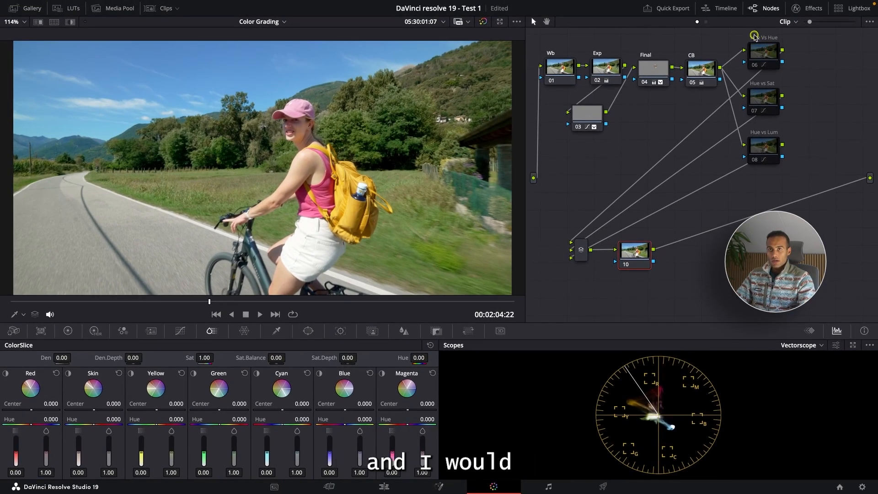
{"action": "left_click_drag", "start_coordinate": [752, 31], "coordinate": [776, 154]}
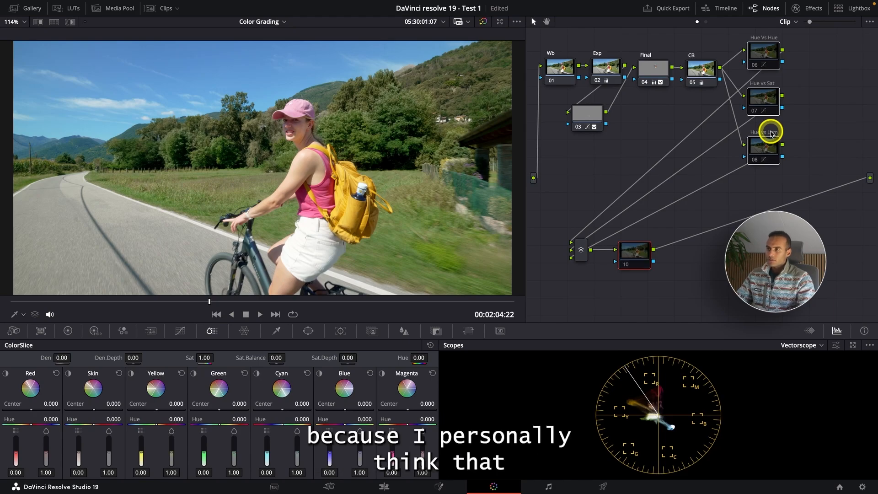
{"action": "key", "text": "super+d"}
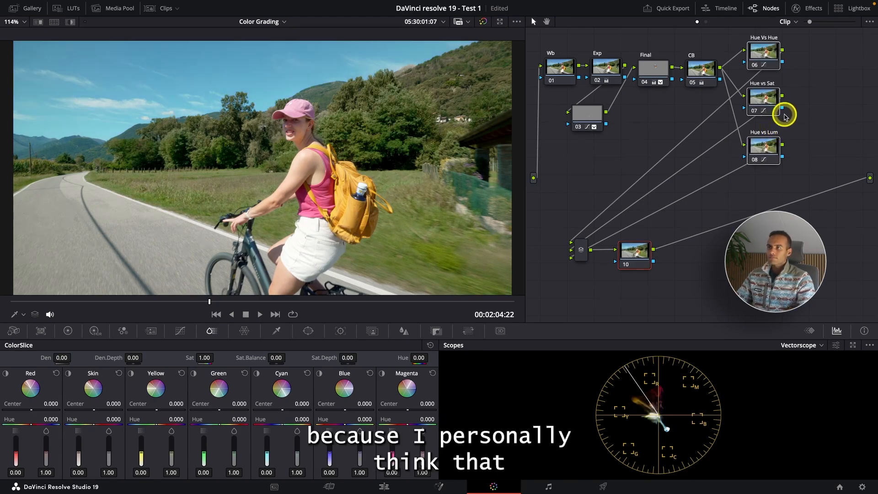
{"action": "left_click", "coordinate": [678, 210]}
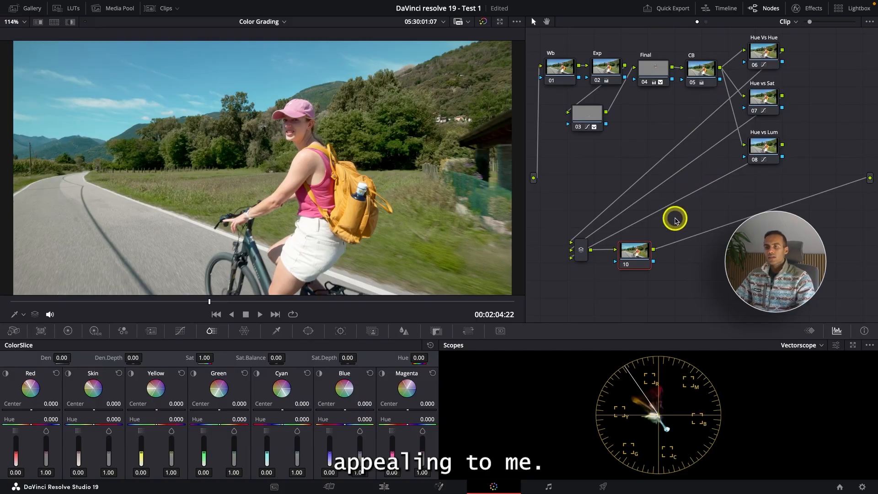
Rearrange the node graph with the mixer beside the hue curve nodes and node 10 below node 03, and show the Primaries color wheels.
{"action": "left_click_drag", "start_coordinate": [581, 248], "coordinate": [821, 94]}
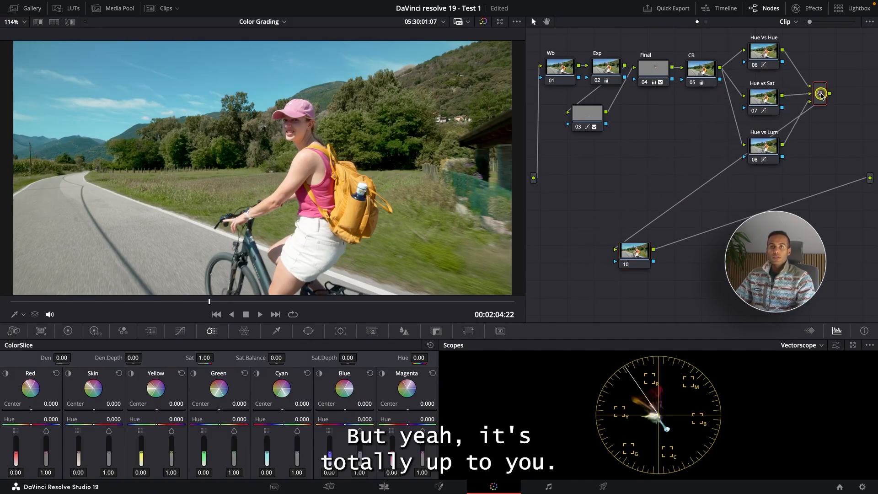
{"action": "left_click_drag", "start_coordinate": [636, 252], "coordinate": [591, 244]}
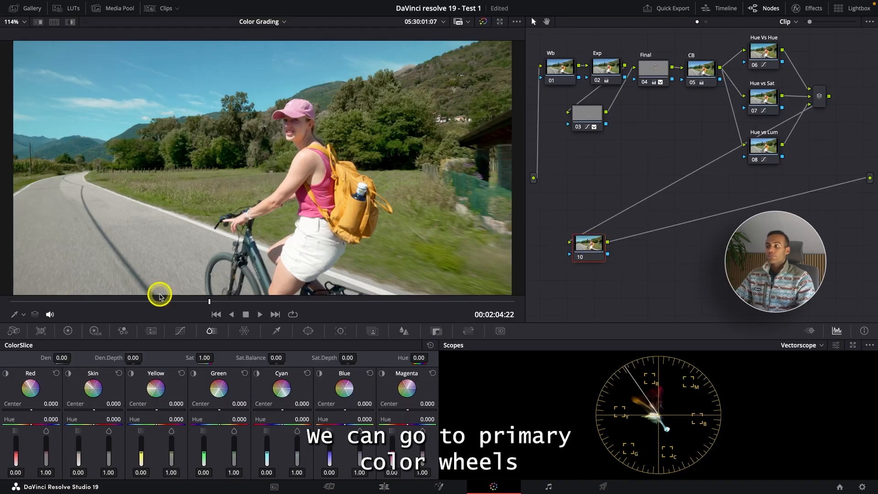
{"action": "left_click", "coordinate": [71, 331]}
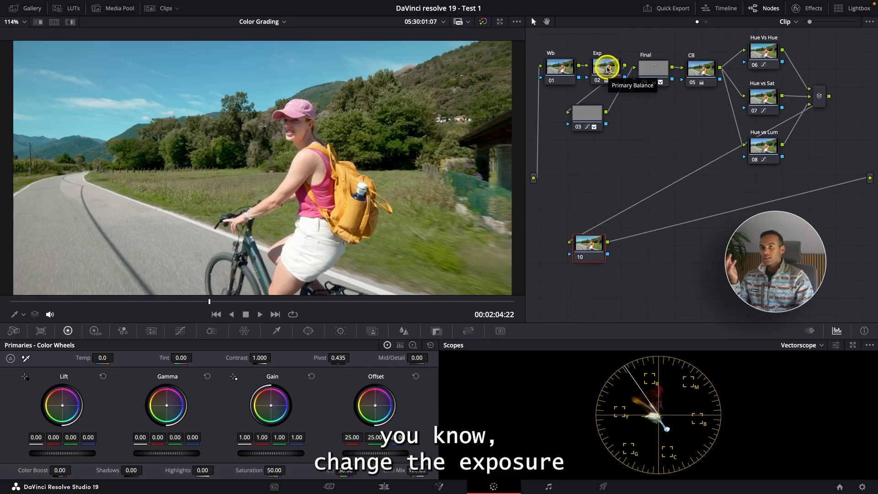
{"action": "left_click", "coordinate": [607, 68]}
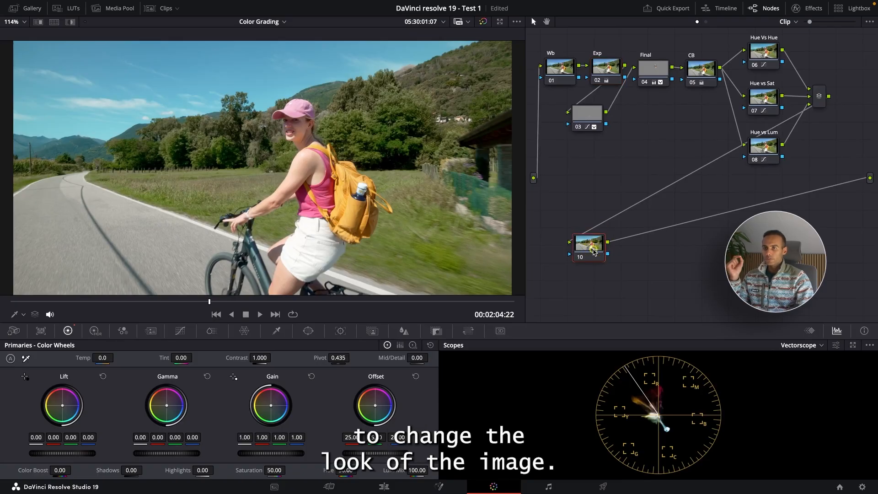
{"action": "left_click_drag", "start_coordinate": [596, 241], "coordinate": [589, 232]}
{"action": "scroll", "coordinate": [329, 210], "scroll_direction": "down", "scroll_amount": 2}
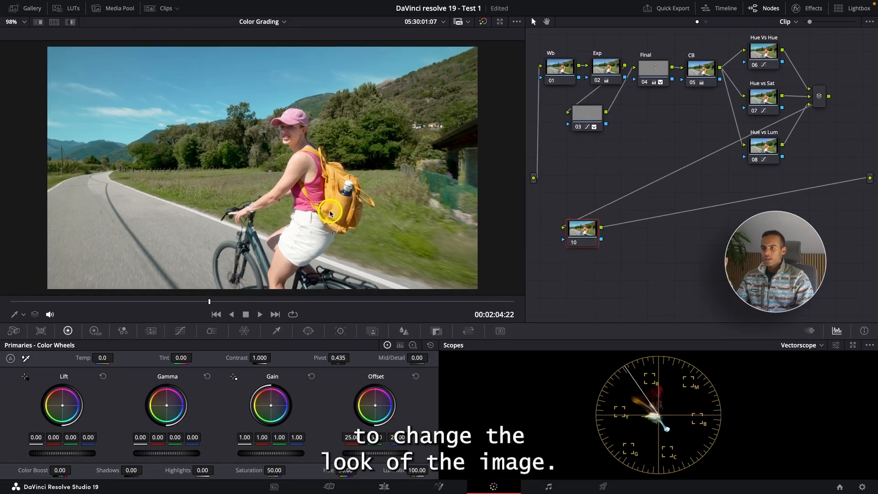
Switch the scope display from Vectorscope to Parade.
{"action": "scroll", "coordinate": [329, 212], "scroll_direction": "down", "scroll_amount": 1}
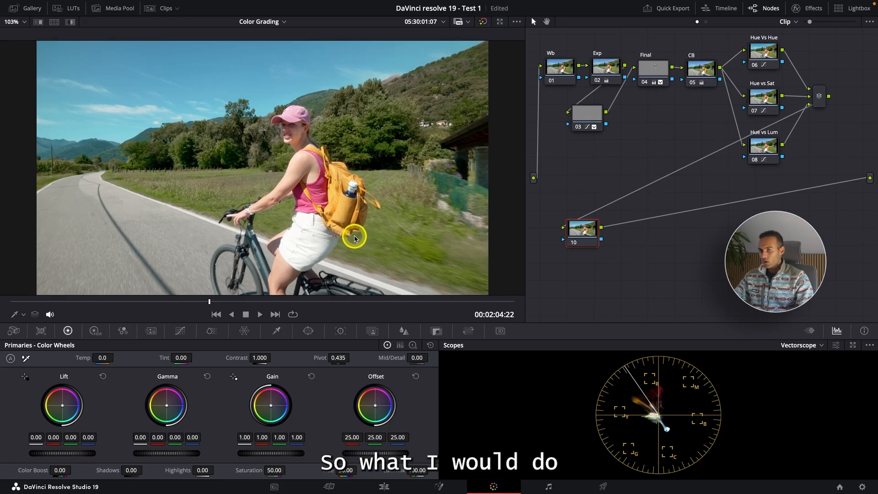
{"action": "left_click", "coordinate": [804, 348]}
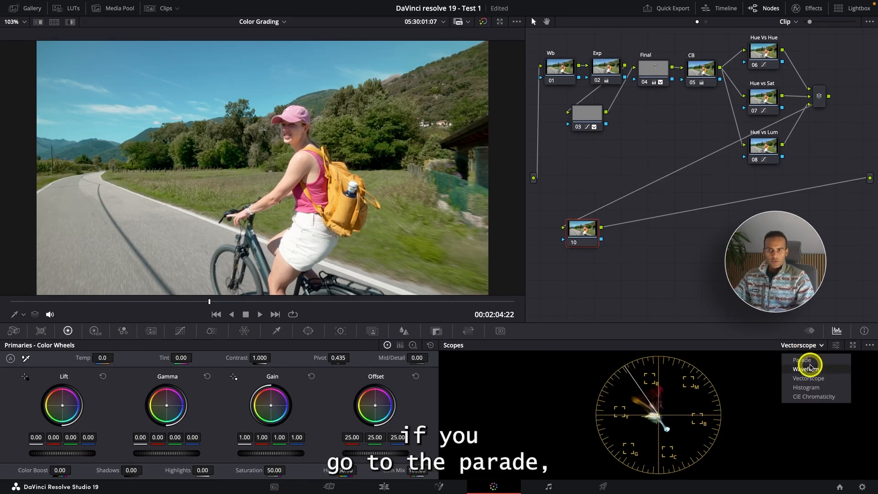
{"action": "left_click", "coordinate": [808, 361]}
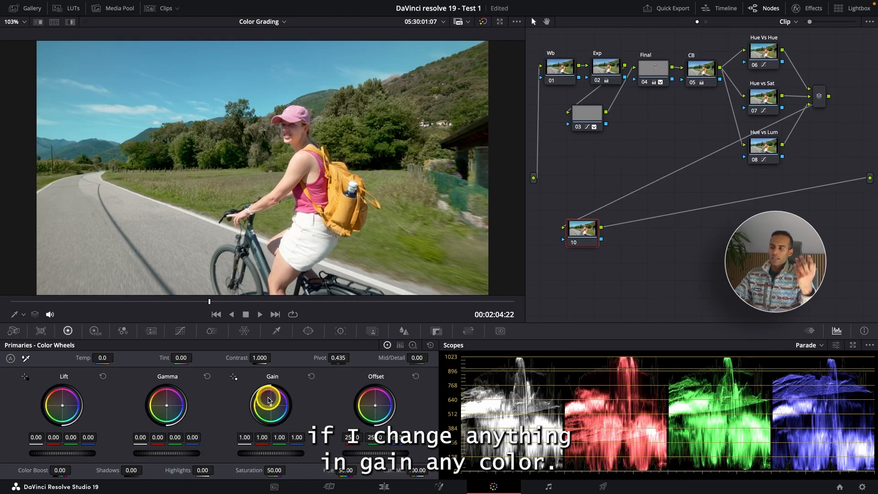
Try pushing node 10's Gain strongly towards magenta, to red 1.63, green 0.72 and blue 1.91, and reset the Gain.
{"action": "left_click_drag", "start_coordinate": [270, 407], "coordinate": [288, 377]}
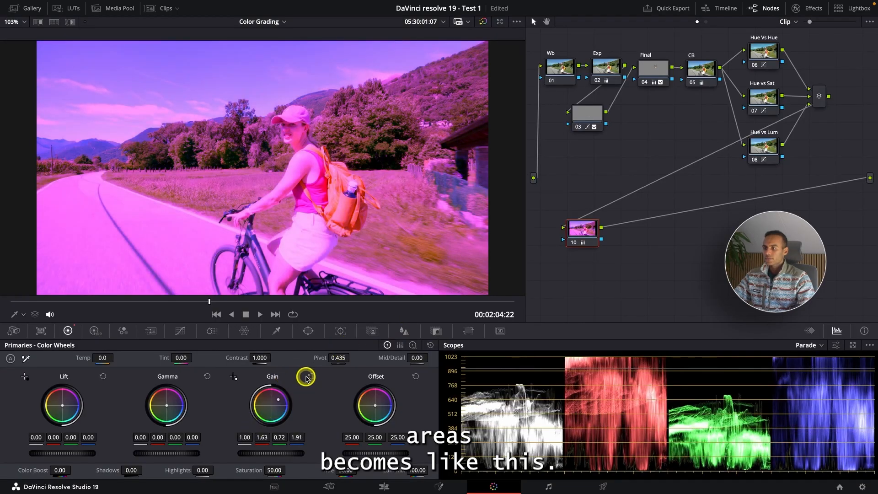
{"action": "left_click", "coordinate": [305, 377]}
Browse the timeline's clips and go to 00:02:51:23 in the clip of two people standing beside their bikes.
{"action": "left_click", "coordinate": [216, 314]}
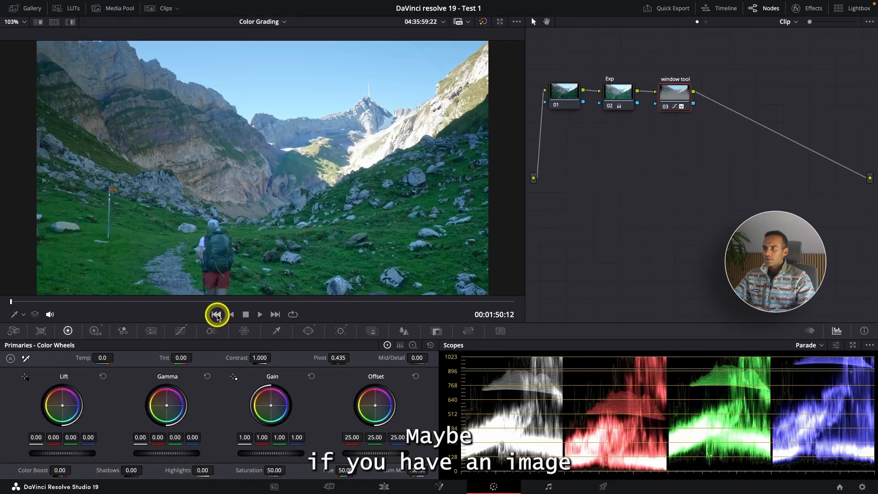
{"action": "left_click", "coordinate": [216, 315]}
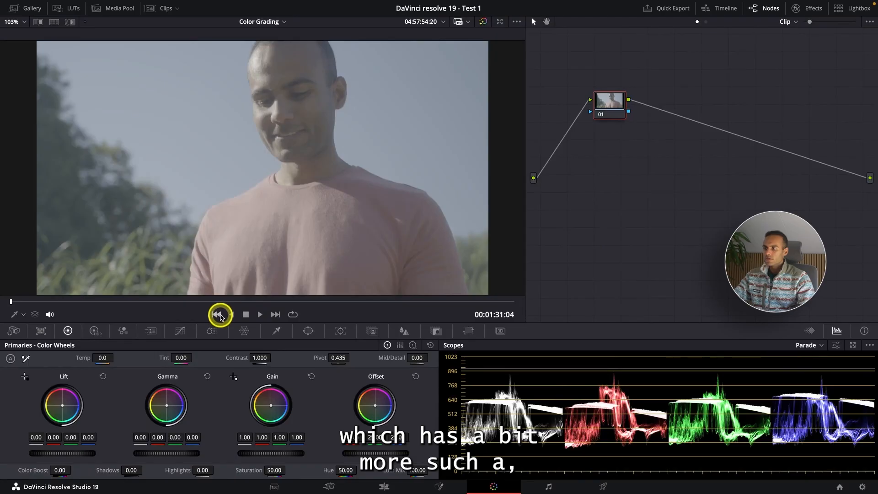
{"action": "left_click", "coordinate": [217, 315]}
{"action": "left_click", "coordinate": [217, 314]}
{"action": "left_click", "coordinate": [217, 314]}
{"action": "left_click", "coordinate": [217, 315]}
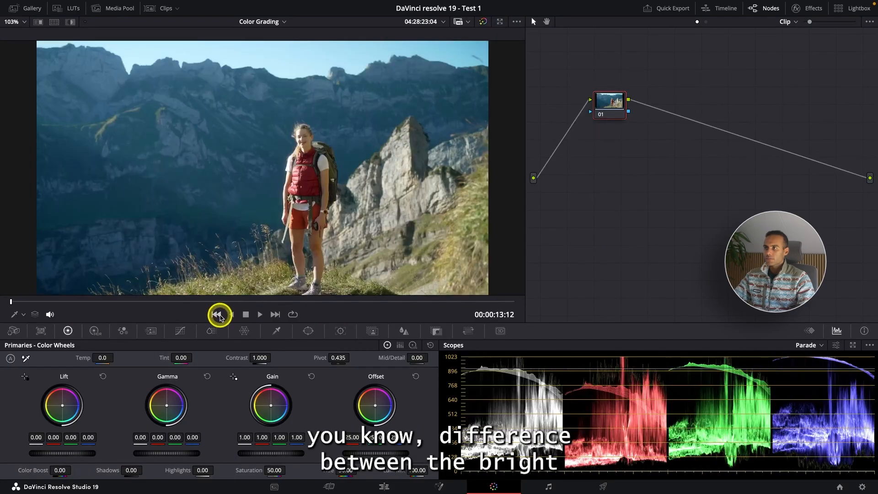
{"action": "left_click", "coordinate": [217, 315]}
{"action": "left_click", "coordinate": [272, 316]}
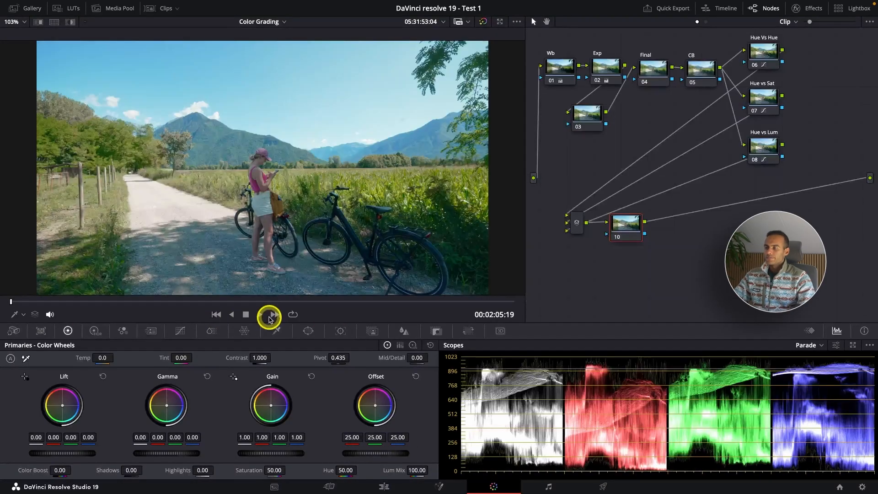
{"action": "left_click", "coordinate": [279, 303]}
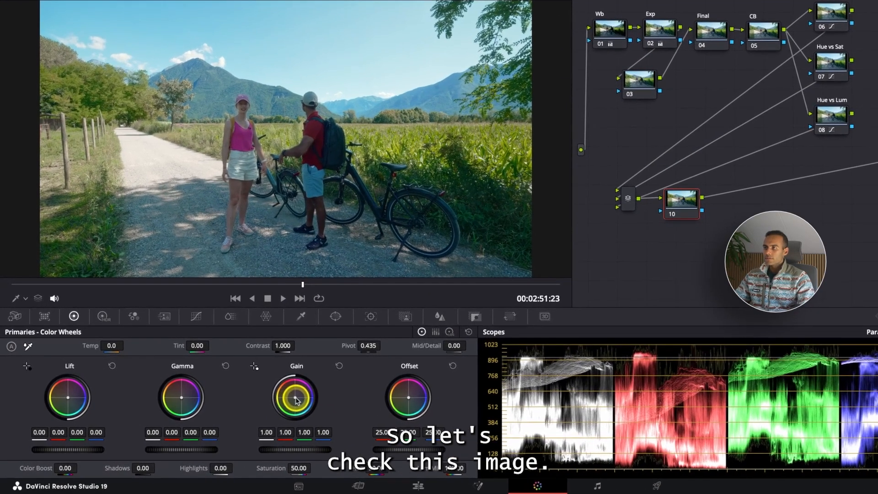
Try a magenta Gain tint of red 1.38, green 0.84 and blue 1.48 on this clip's node 10, and reset the Gain.
{"action": "mouse_move", "coordinate": [296, 401]}
{"action": "left_mouse_down"}
{"action": "mouse_move", "coordinate": [191, 290]}
{"action": "mouse_move", "coordinate": [225, 304]}
{"action": "mouse_move", "coordinate": [440, 300]}
{"action": "mouse_move", "coordinate": [530, 288]}
{"action": "mouse_move", "coordinate": [384, 289]}
{"action": "mouse_move", "coordinate": [299, 396]}
{"action": "left_mouse_up"}
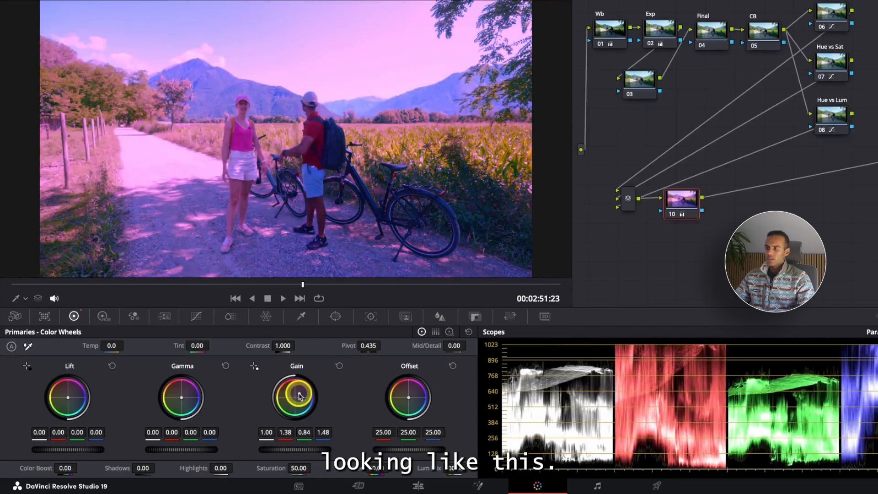
{"action": "left_click", "coordinate": [339, 366]}
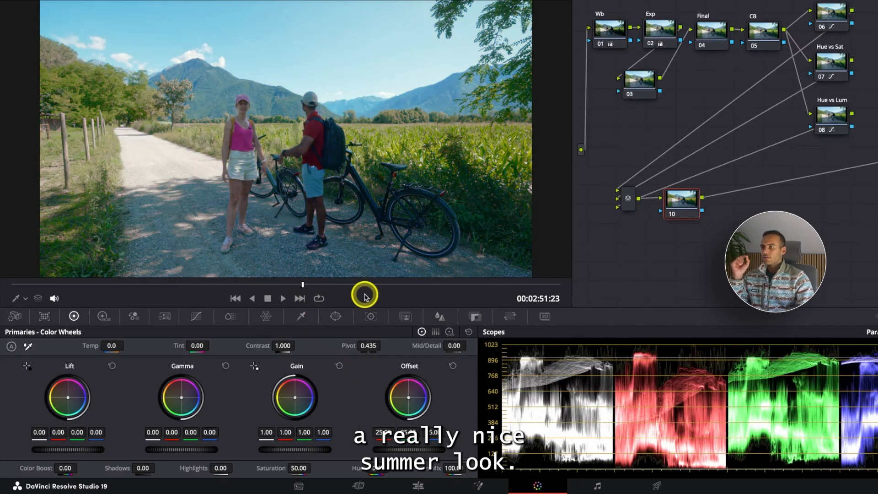
At 00:03:17:02, warm node 10's Gain to red 1.12, green 0.98 and blue 0.89, and check the red highlights in the Parade.
{"action": "left_click_drag", "start_coordinate": [389, 284], "coordinate": [461, 284]}
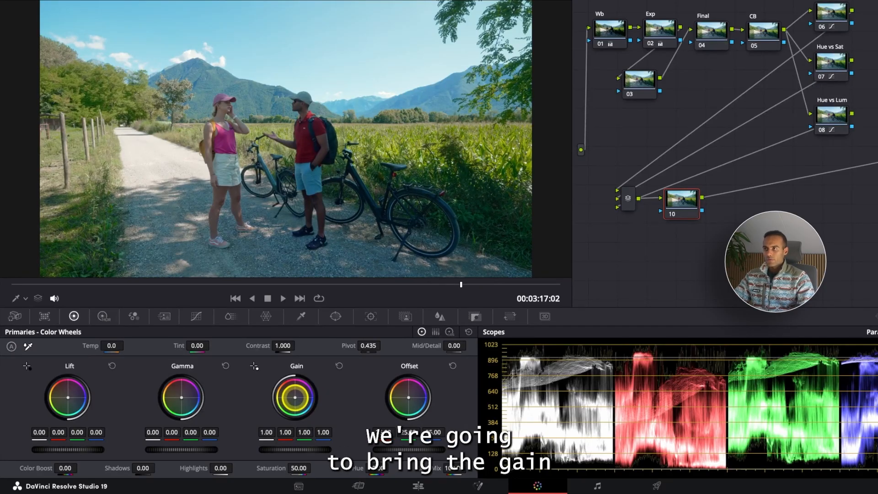
{"action": "left_click_drag", "start_coordinate": [295, 397], "coordinate": [286, 388]}
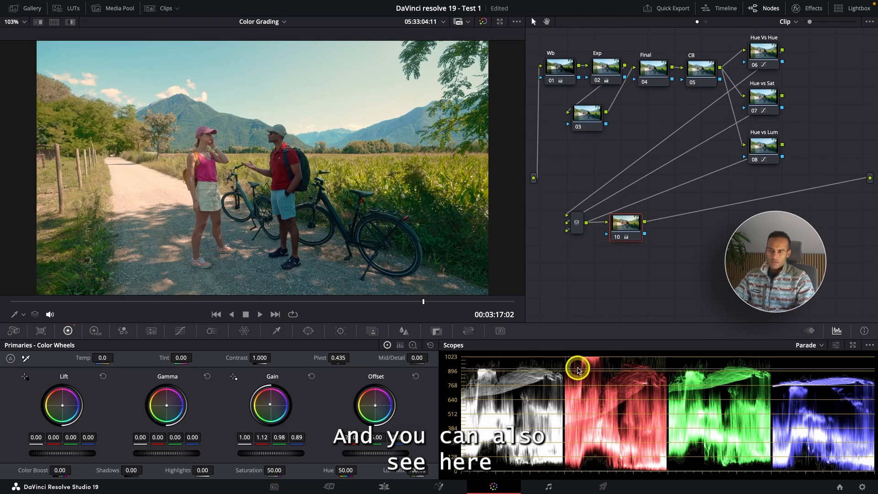
{"action": "scroll", "coordinate": [584, 372], "scroll_direction": "up", "scroll_amount": 2}
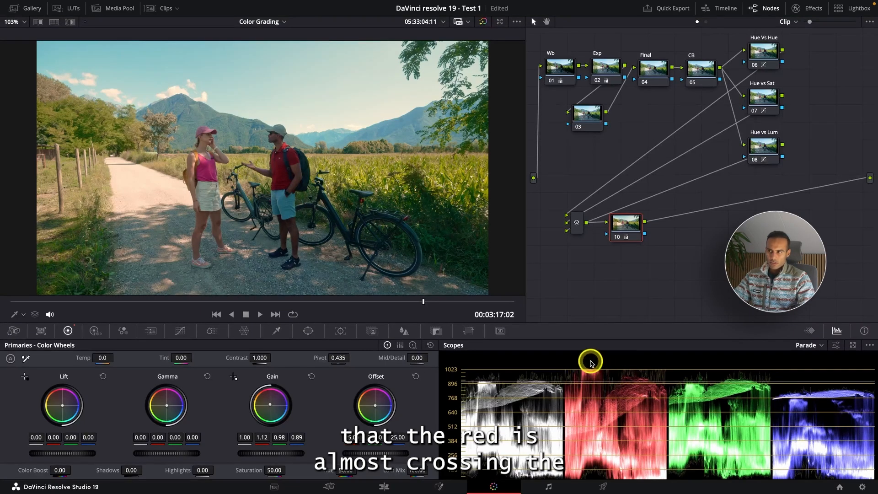
{"action": "scroll", "coordinate": [613, 382], "scroll_direction": "down", "scroll_amount": 2}
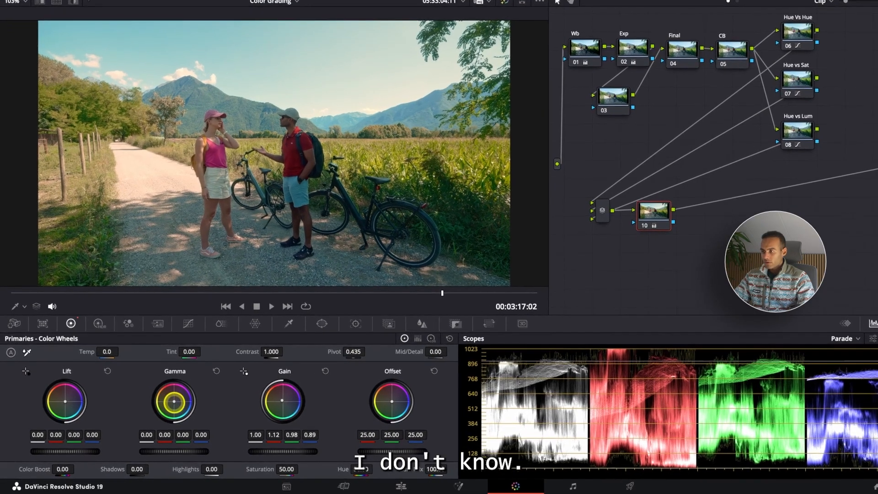
Set the Gamma to a warm red 0.02, green 0.00 and blue -0.04 after trying the opposite cool tint.
{"action": "left_click_drag", "start_coordinate": [167, 406], "coordinate": [169, 384]}
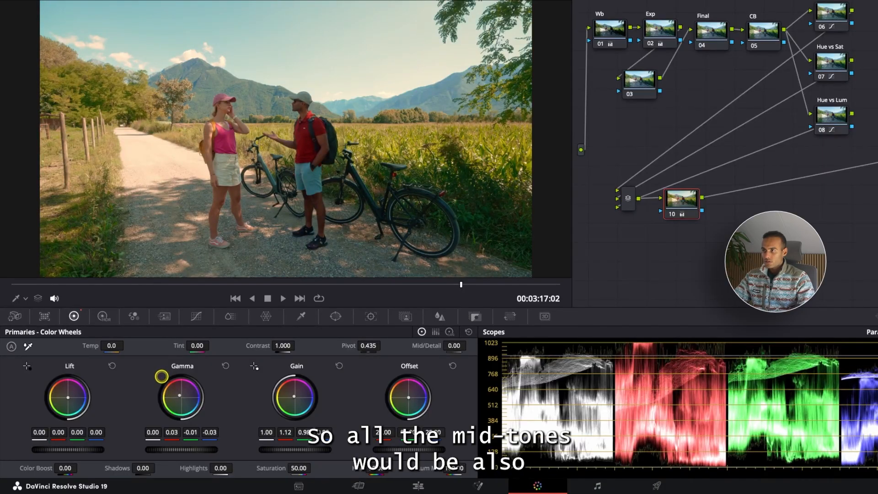
{"action": "left_click_drag", "start_coordinate": [161, 376], "coordinate": [212, 421]}
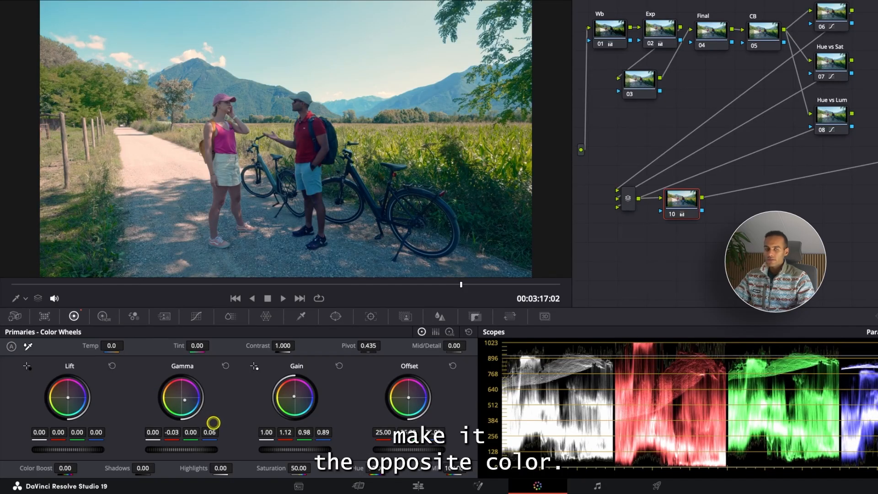
{"action": "left_click_drag", "start_coordinate": [213, 423], "coordinate": [159, 387]}
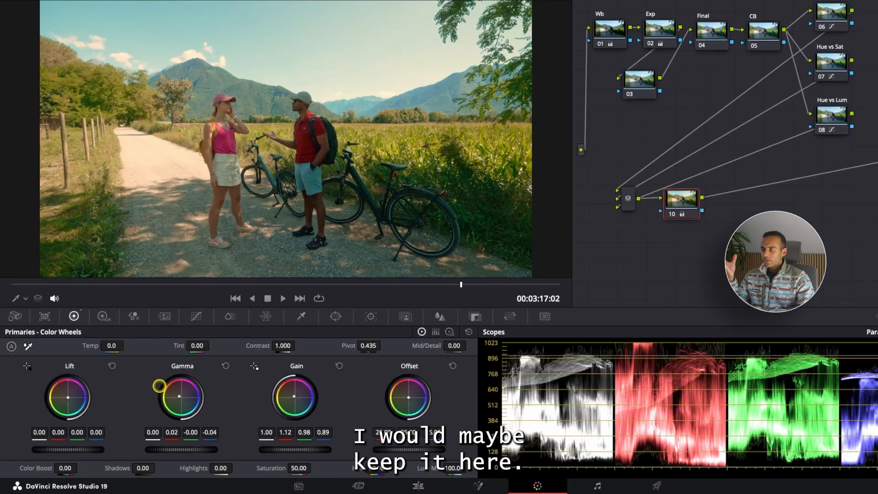
Compare the grade before and after full screen and move to the frame at 00:03:00:10.
{"action": "key", "text": "ctrl+f"}
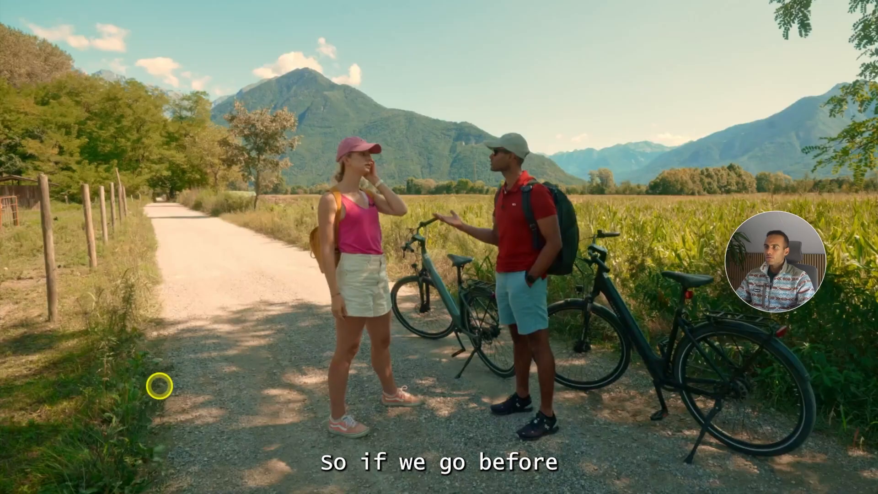
{"action": "key", "text": "shift+d"}
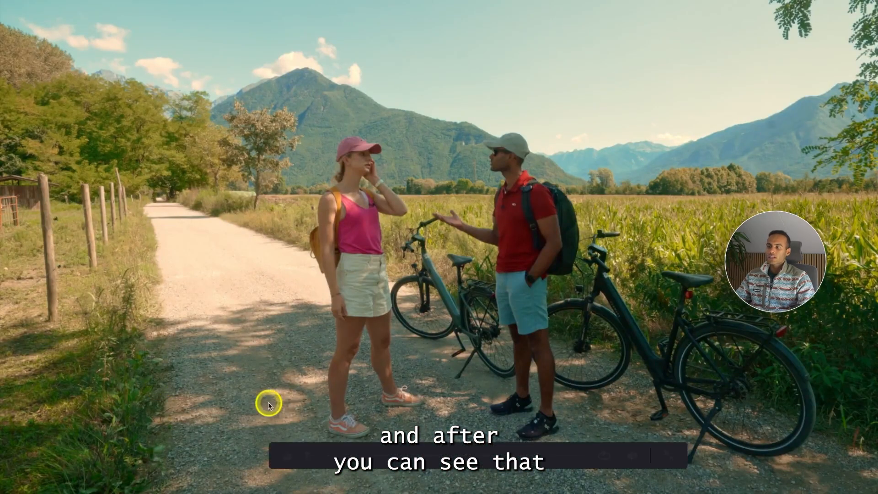
{"action": "mouse_move", "coordinate": [484, 455]}
{"action": "left_mouse_down"}
{"action": "mouse_move", "coordinate": [475, 455]}
{"action": "mouse_move", "coordinate": [489, 456]}
{"action": "left_mouse_up"}
{"action": "key", "text": "Escape"}
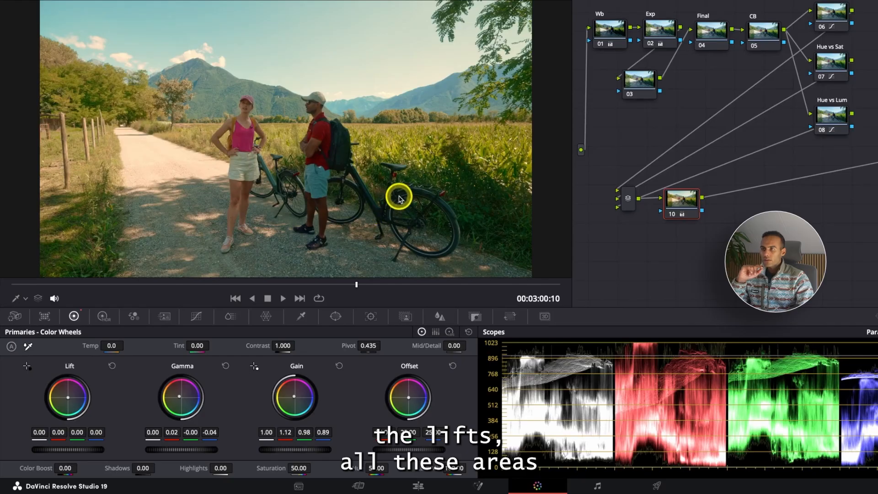
Try a strong teal Lift of red -0.18, green 0.04 and blue 0.12 on the shadows, and reset the Lift.
{"action": "scroll", "coordinate": [388, 217], "scroll_direction": "up", "scroll_amount": 5}
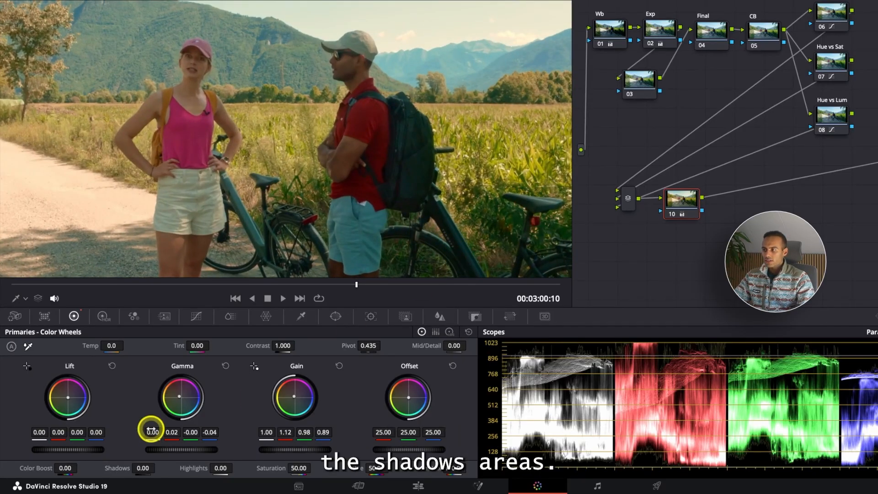
{"action": "left_click_drag", "start_coordinate": [69, 401], "coordinate": [104, 462]}
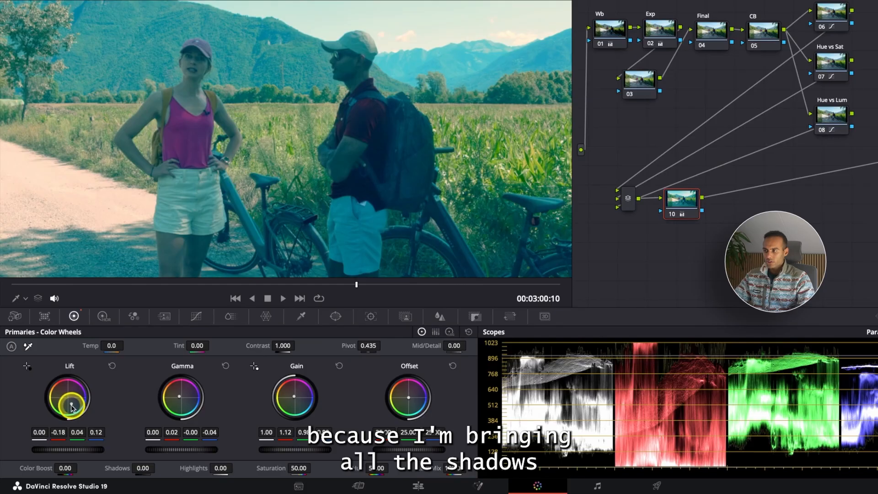
{"action": "left_click", "coordinate": [112, 366]}
{"action": "scroll", "coordinate": [327, 245], "scroll_direction": "down", "scroll_amount": 3}
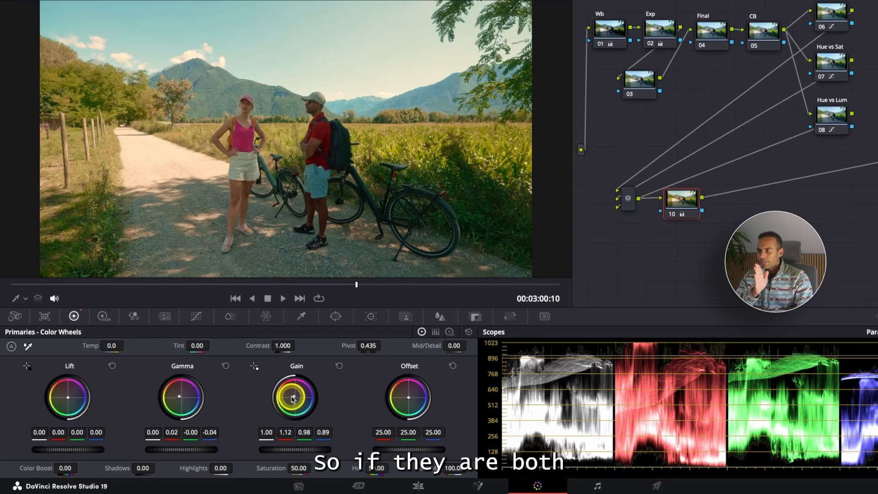
Cool the Lift slightly to red -0.02, green 0.00 and blue 0.02, and compare before and after full screen.
{"action": "left_click_drag", "start_coordinate": [68, 400], "coordinate": [71, 403]}
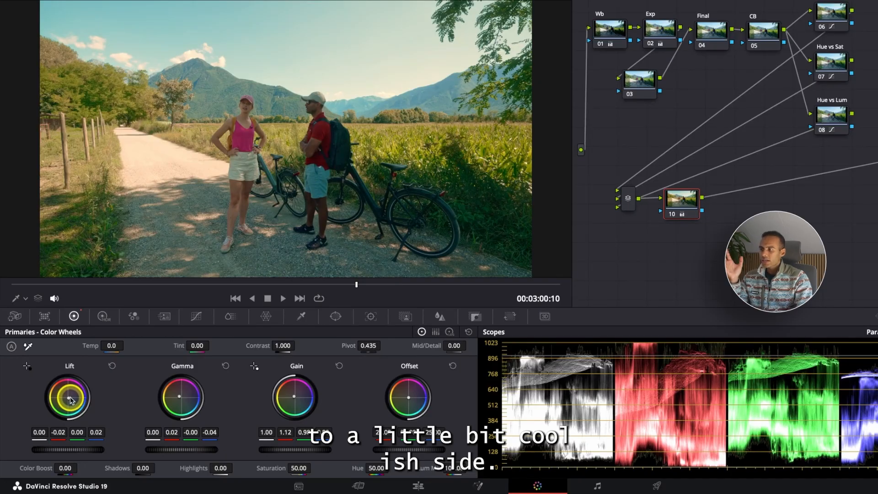
{"action": "key", "text": "super+f"}
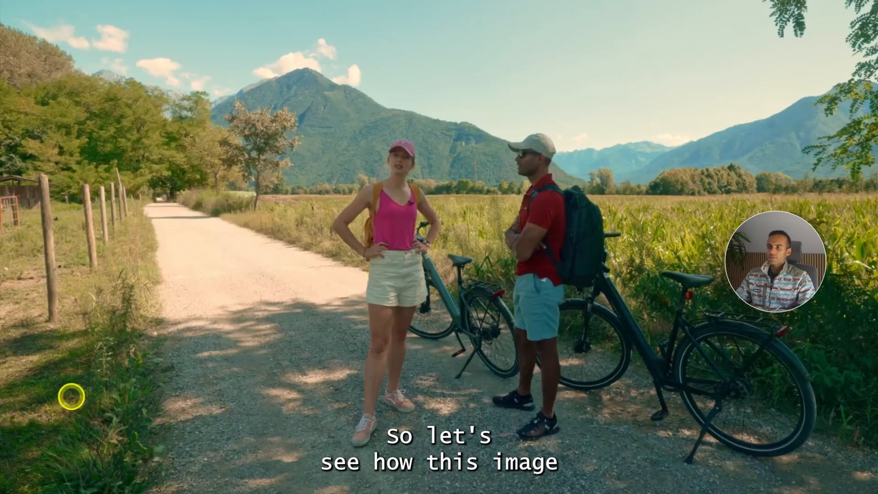
{"action": "key", "text": "shift+d"}
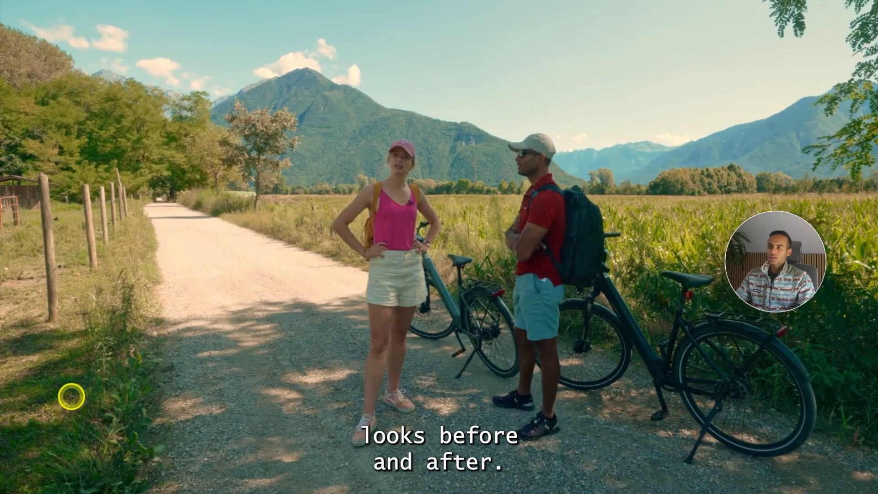
{"action": "key", "text": "shift+d"}
{"action": "key", "text": "super+f"}
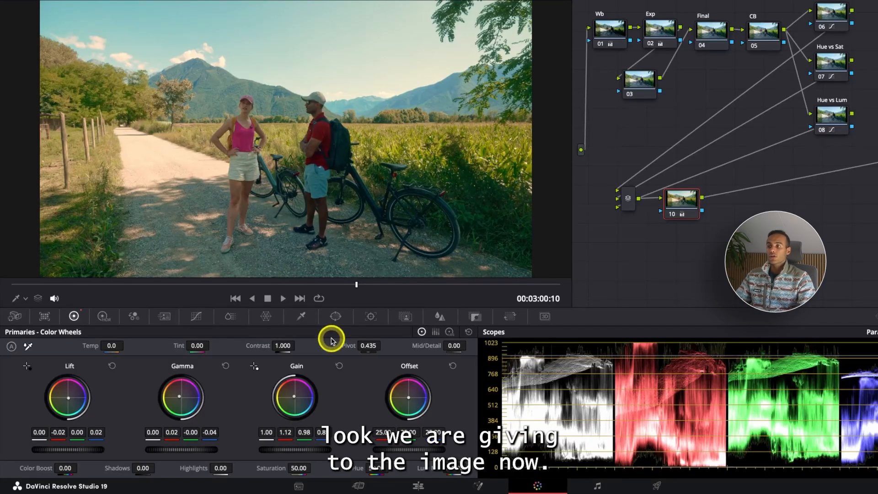
Go to 00:03:12:01 and label node 10 "Color look".
{"action": "left_click", "coordinate": [430, 283]}
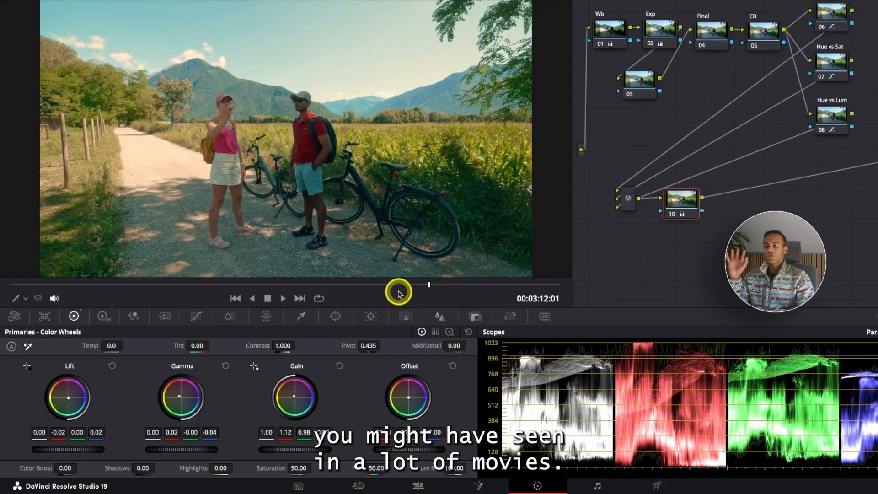
{"action": "right_click", "coordinate": [679, 203]}
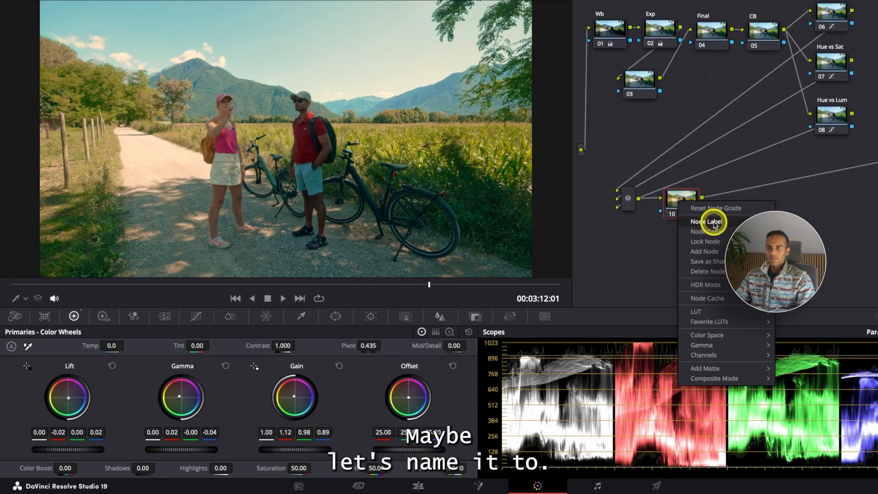
{"action": "left_click", "coordinate": [712, 223]}
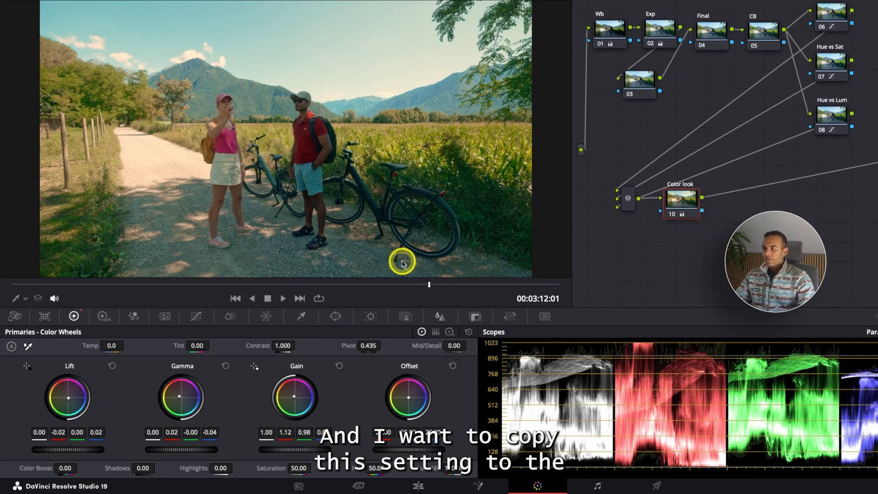
On the cyclist clip, add a serial node after node 10 and paste the Color look grade onto it.
{"action": "left_click", "coordinate": [242, 299]}
{"action": "left_click", "coordinate": [293, 286]}
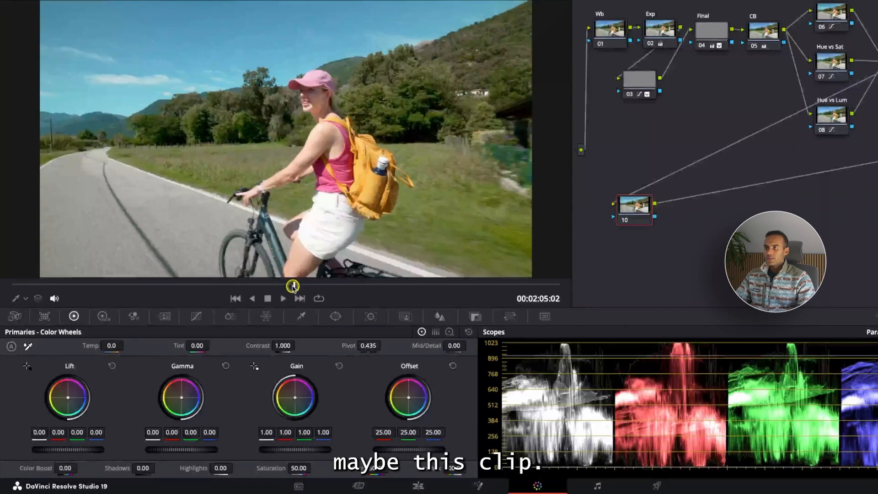
{"action": "key", "text": "alt+s"}
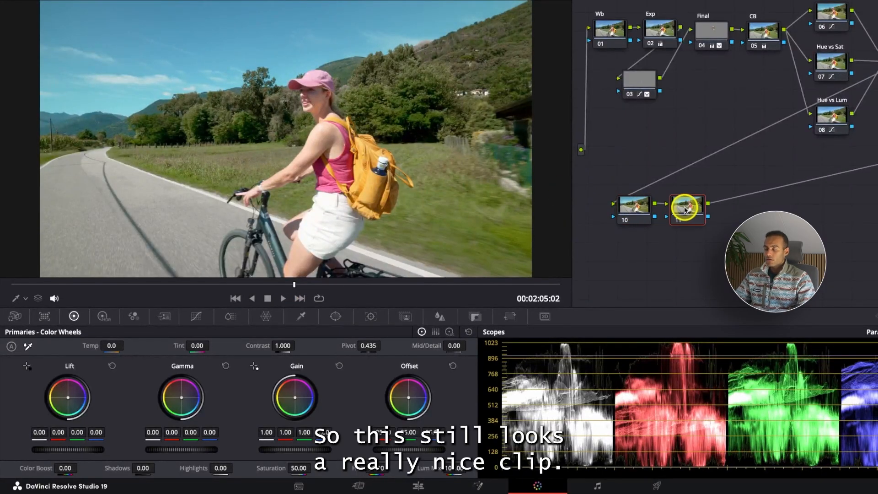
{"action": "key", "text": "super+v"}
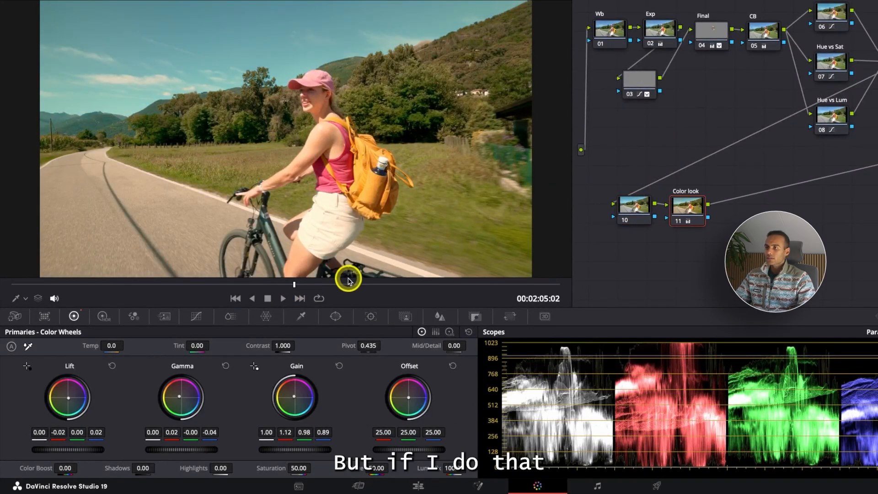
Scrub through the cyclist clip to 00:02:04:14 to review the pasted look.
{"action": "left_click", "coordinate": [339, 284]}
{"action": "left_click_drag", "start_coordinate": [339, 284], "coordinate": [370, 284]}
{"action": "left_click_drag", "start_coordinate": [416, 283], "coordinate": [89, 287]}
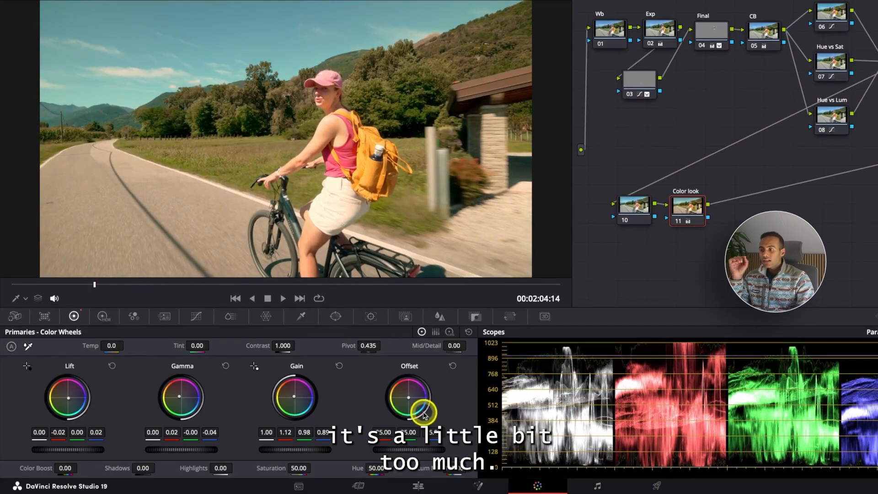
Ease the Color look node's Gain to red 1.11, green 0.98, blue 0.91 and its Gamma to red 0.01, blue -0.03.
{"action": "left_click_drag", "start_coordinate": [294, 396], "coordinate": [295, 397]}
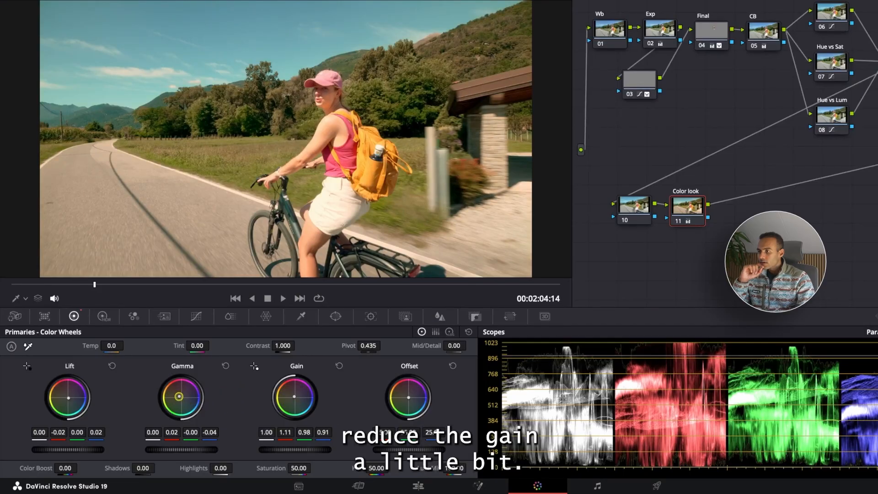
{"action": "left_click_drag", "start_coordinate": [182, 398], "coordinate": [183, 398]}
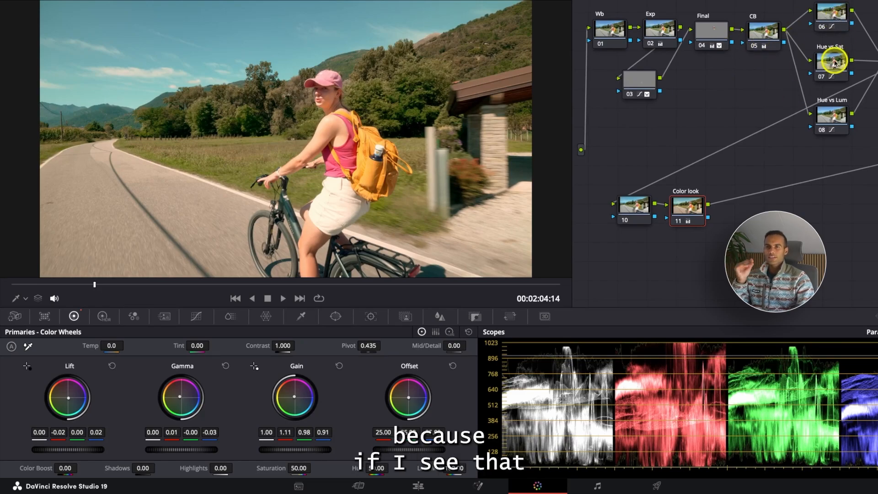
Raise the blue range slightly on the Hue vs Lum node's curve to brighten the sky.
{"action": "left_click", "coordinate": [833, 115]}
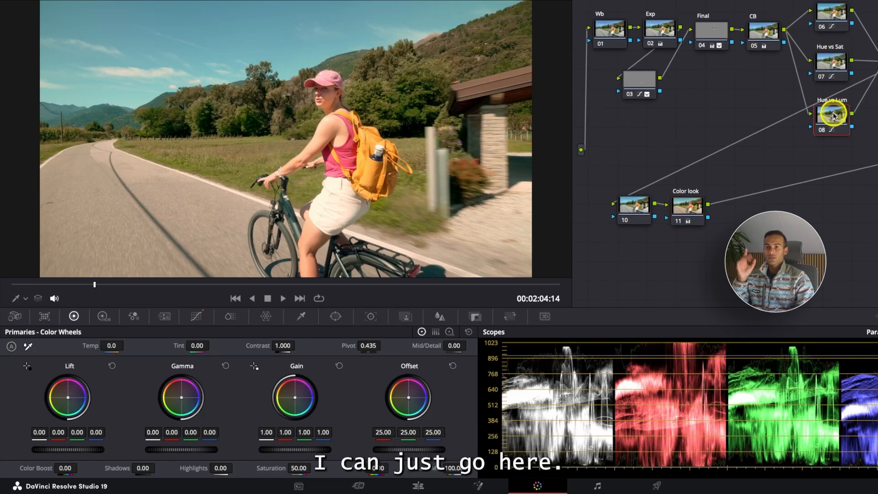
{"action": "left_click", "coordinate": [196, 316]}
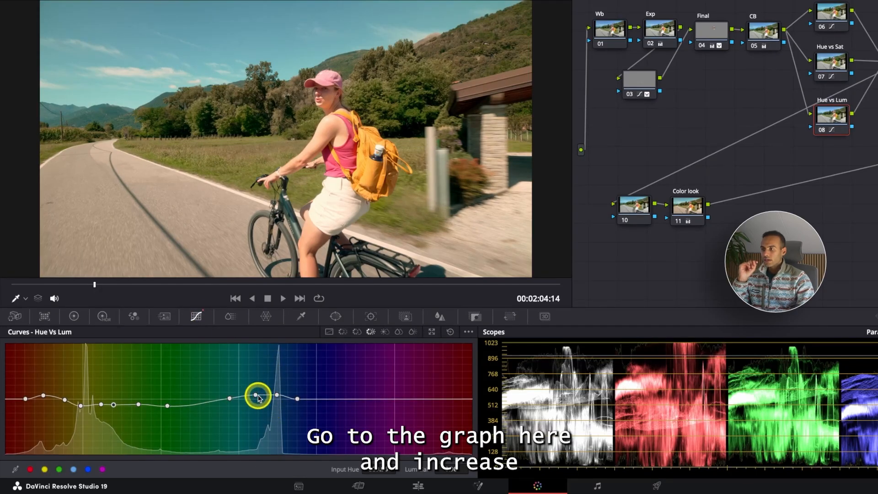
{"action": "left_click_drag", "start_coordinate": [257, 397], "coordinate": [307, 391]}
{"action": "left_click", "coordinate": [322, 392]}
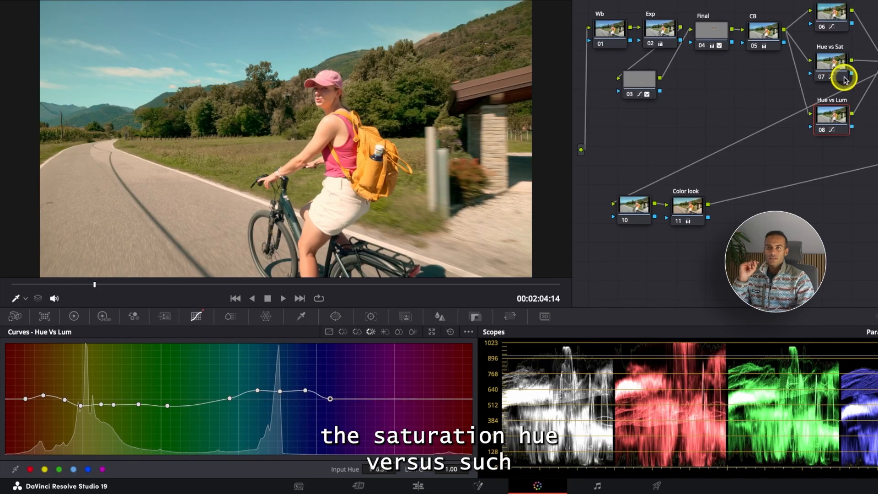
Raise the saturation of the blues slightly on the Hue vs Sat node's curve.
{"action": "left_click", "coordinate": [840, 60]}
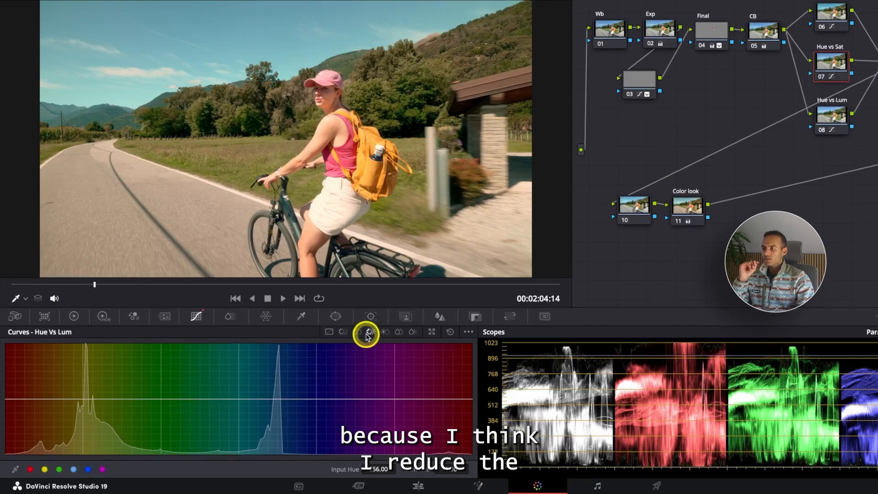
{"action": "left_click_drag", "start_coordinate": [272, 404], "coordinate": [268, 395]}
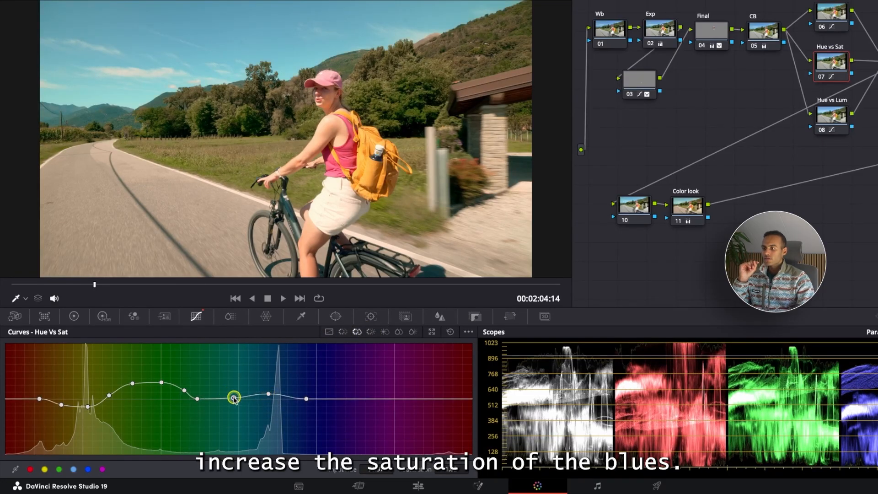
{"action": "left_click", "coordinate": [257, 397]}
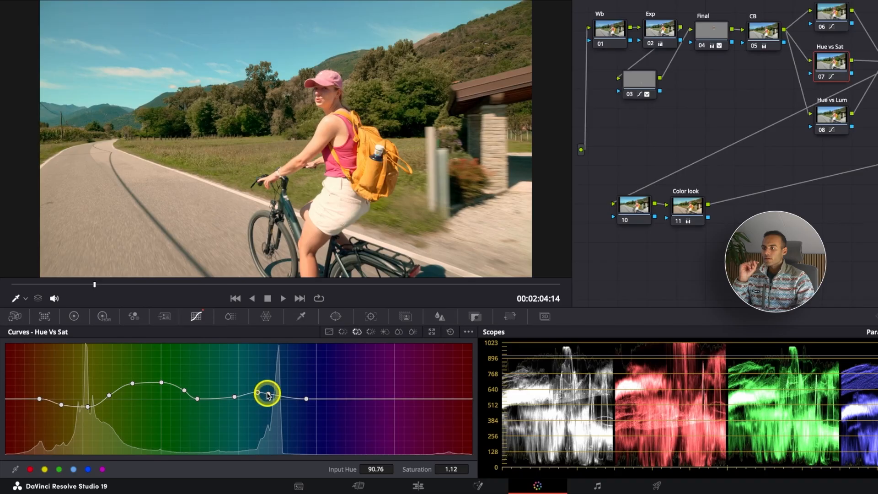
{"action": "left_click_drag", "start_coordinate": [268, 396], "coordinate": [273, 394]}
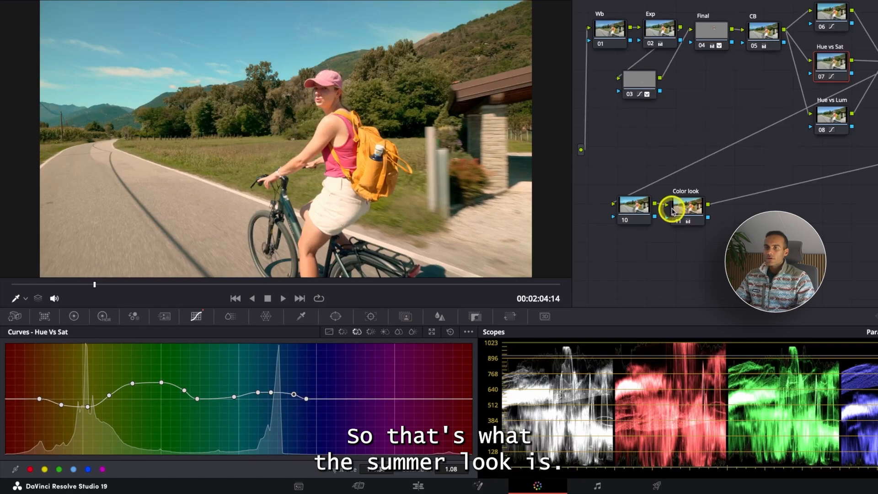
Reduce the Color look node's Gain to red 1.10, green 0.98, blue 0.92 and its Gamma blue to -0.02.
{"action": "left_click", "coordinate": [843, 123]}
{"action": "left_click", "coordinate": [690, 208]}
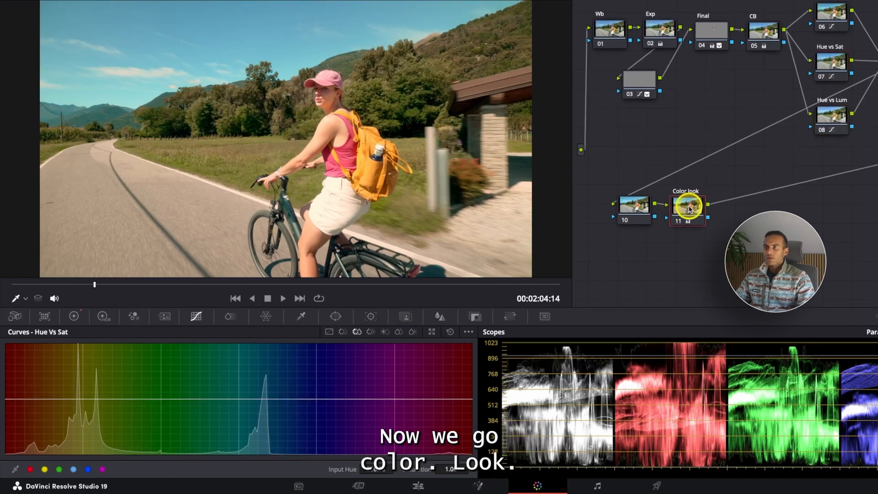
{"action": "left_click", "coordinate": [74, 316]}
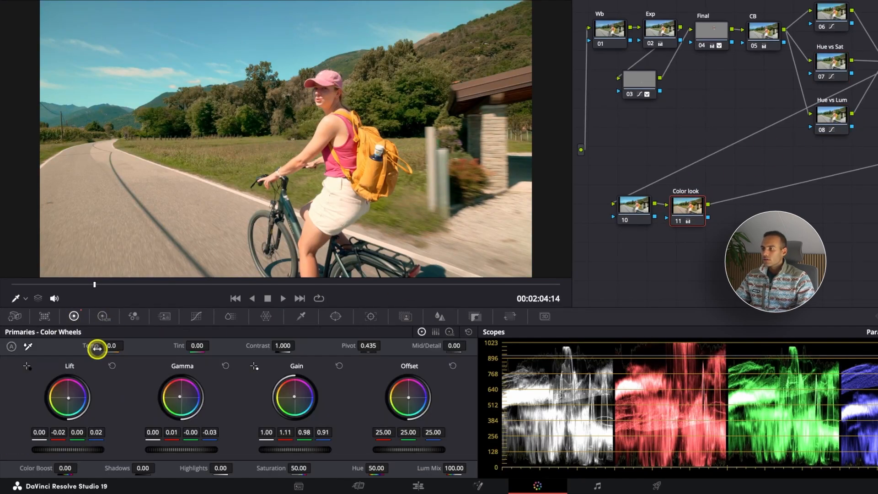
{"action": "left_click_drag", "start_coordinate": [294, 396], "coordinate": [295, 396]}
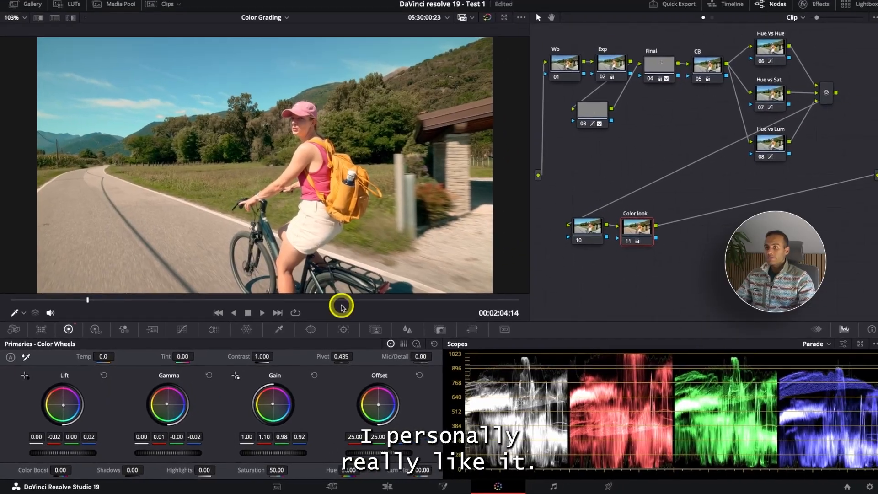
Go to the clip of the hiker beside the cows at 00:00:25:00 and grab a still of its grade.
{"action": "left_click", "coordinate": [279, 312]}
{"action": "left_click_drag", "start_coordinate": [274, 303], "coordinate": [330, 303]}
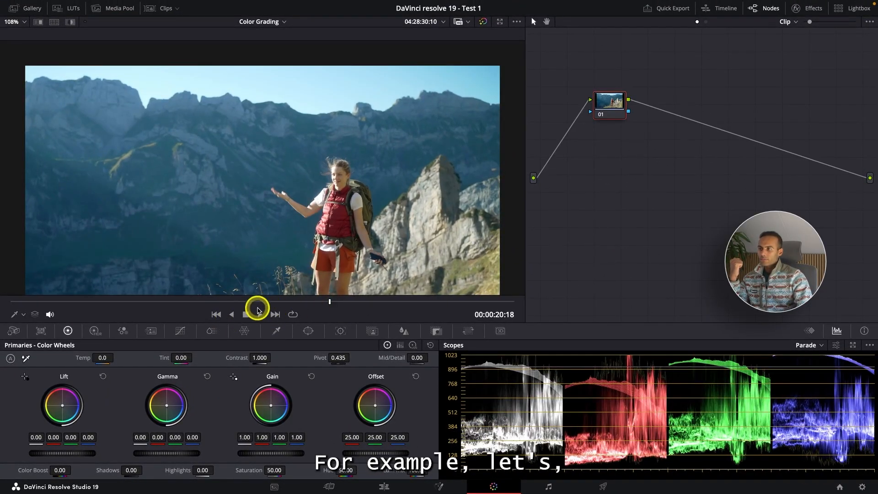
{"action": "left_click", "coordinate": [274, 314]}
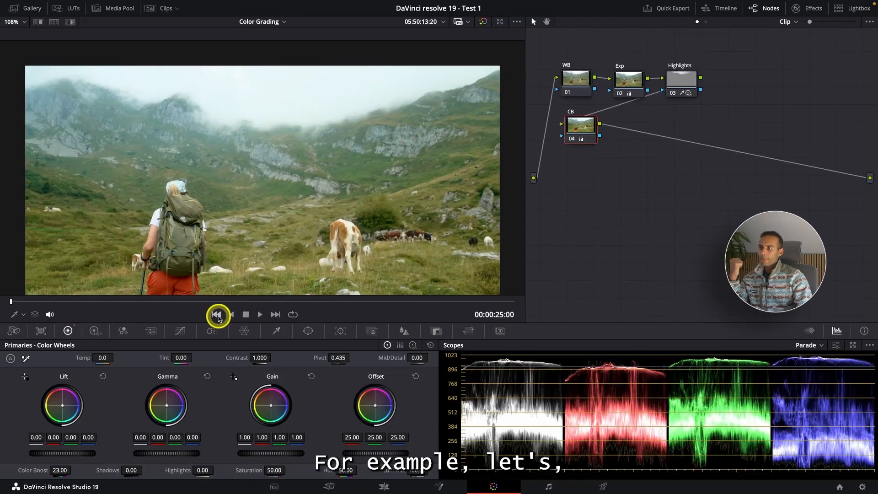
{"action": "scroll", "coordinate": [292, 192], "scroll_direction": "down", "scroll_amount": 3}
{"action": "right_click", "coordinate": [302, 205]}
{"action": "left_click", "coordinate": [315, 215]}
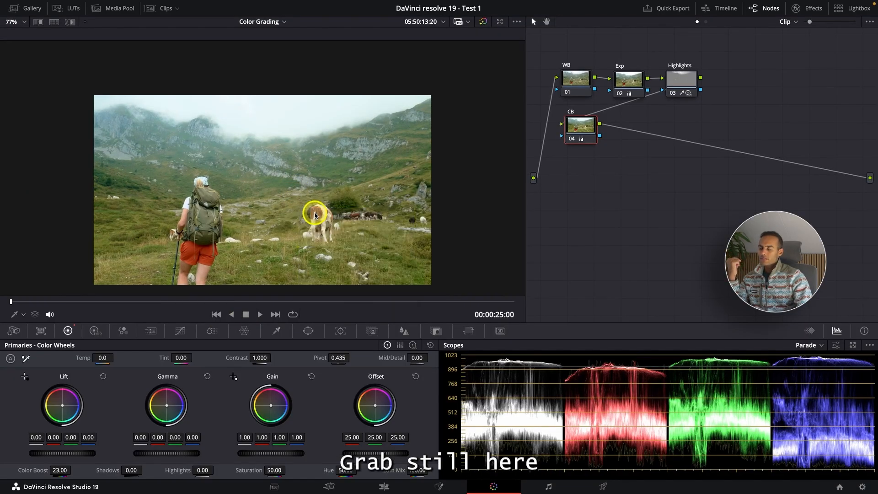
Apply the grade from the grabbed still 1.3.1 to the clip of the hiker in the red vest at 00:00:13:12.
{"action": "left_click", "coordinate": [30, 8]}
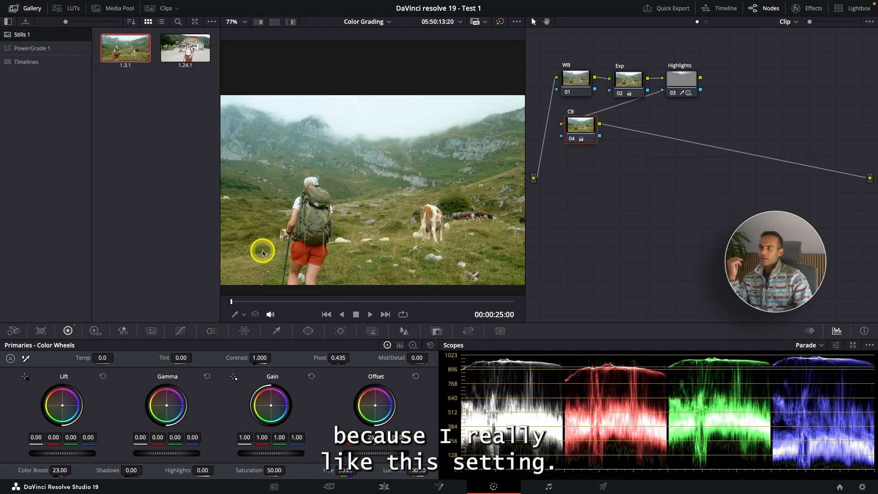
{"action": "left_click", "coordinate": [386, 314]}
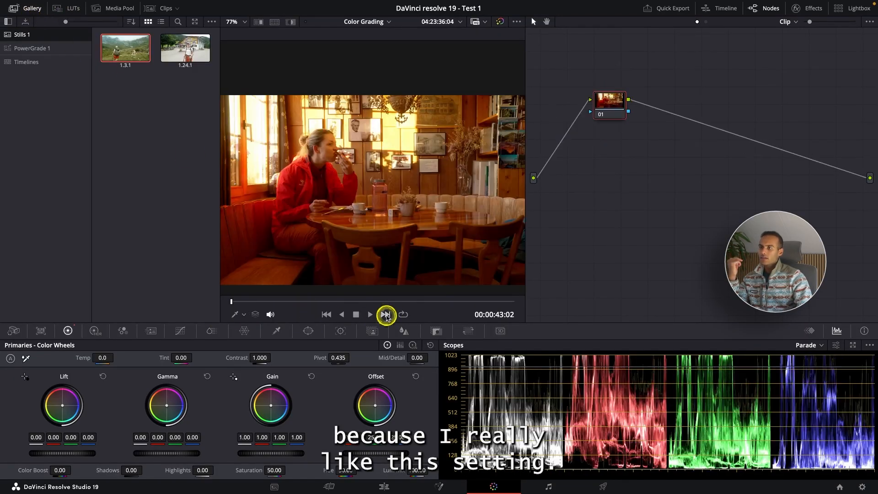
{"action": "left_click", "coordinate": [327, 314]}
{"action": "left_click", "coordinate": [326, 314]}
{"action": "right_click", "coordinate": [118, 56]}
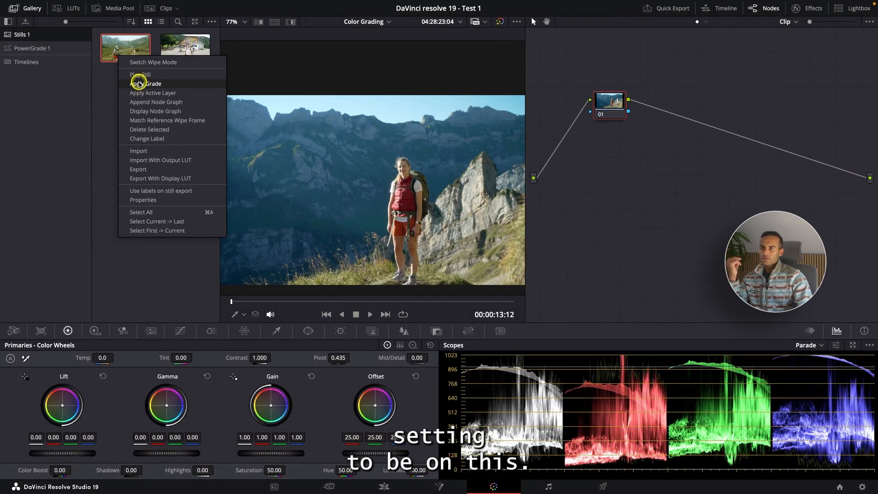
{"action": "left_click", "coordinate": [138, 83]}
{"action": "left_click", "coordinate": [21, 8]}
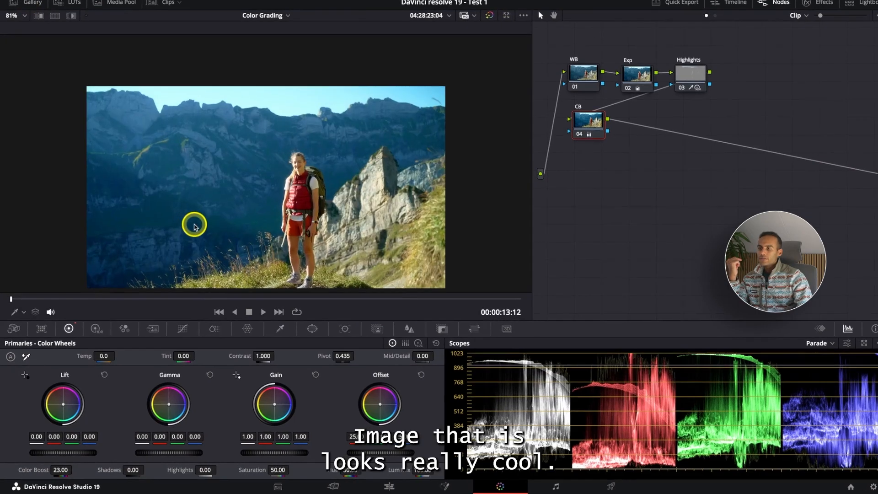
Scrub the red-vest hiker clip to 00:00:21:14 and add a serial node after the CB node.
{"action": "scroll", "coordinate": [269, 198], "scroll_direction": "up", "scroll_amount": 1}
{"action": "scroll", "coordinate": [273, 196], "scroll_direction": "up", "scroll_amount": 1}
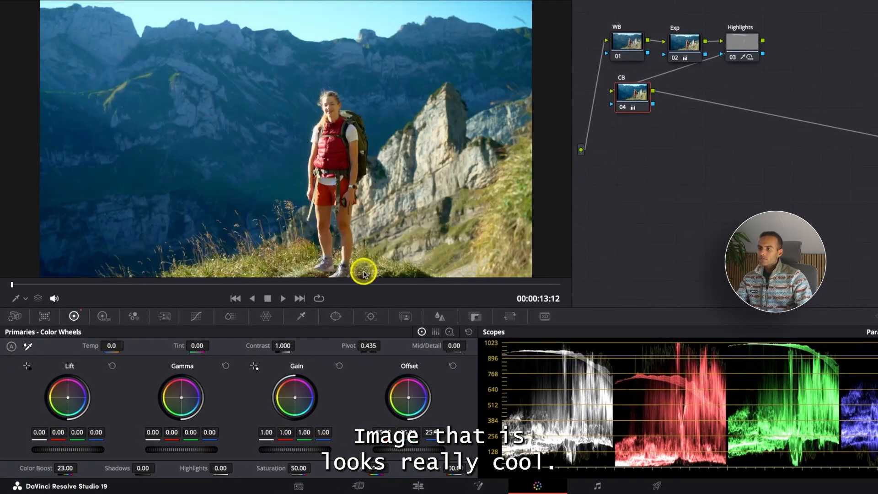
{"action": "left_click_drag", "start_coordinate": [359, 284], "coordinate": [399, 284]}
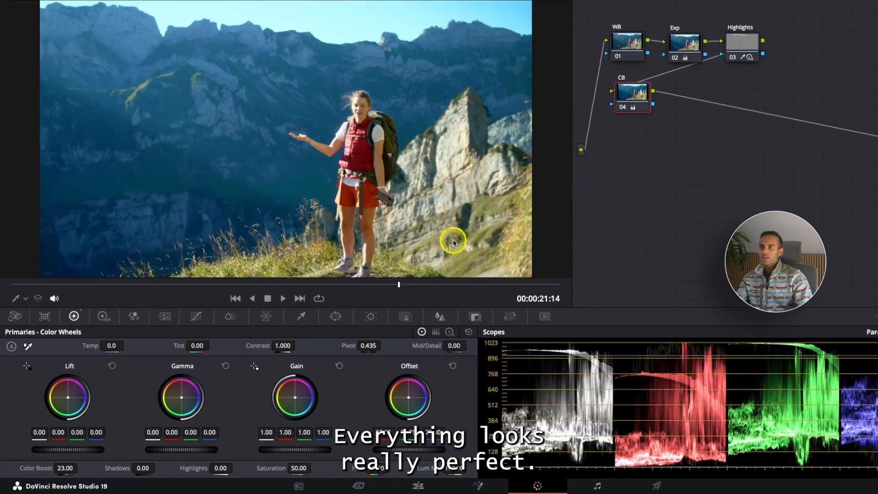
{"action": "left_click_drag", "start_coordinate": [628, 99], "coordinate": [635, 118]}
{"action": "key", "text": "alt+s"}
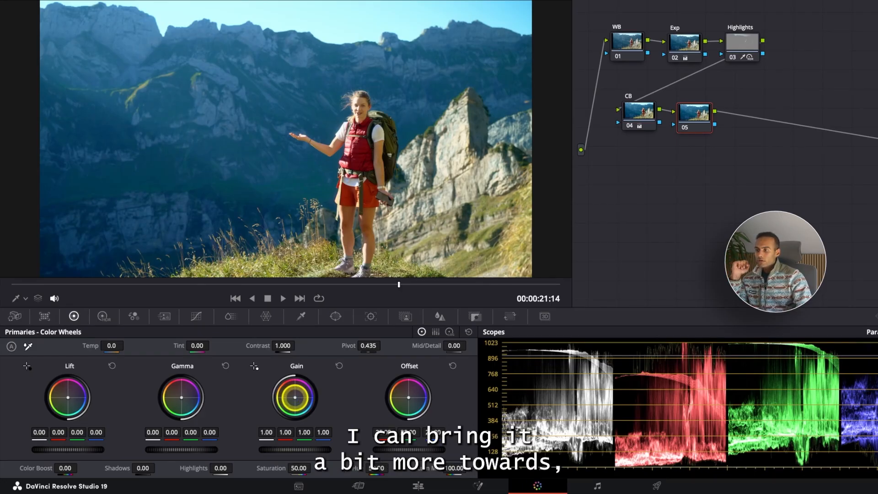
On node 05, warm the Gain to red 1.07, green 0.99, blue 0.93 and the Gamma to red 0.01, blue -0.01.
{"action": "left_click_drag", "start_coordinate": [295, 397], "coordinate": [288, 389]}
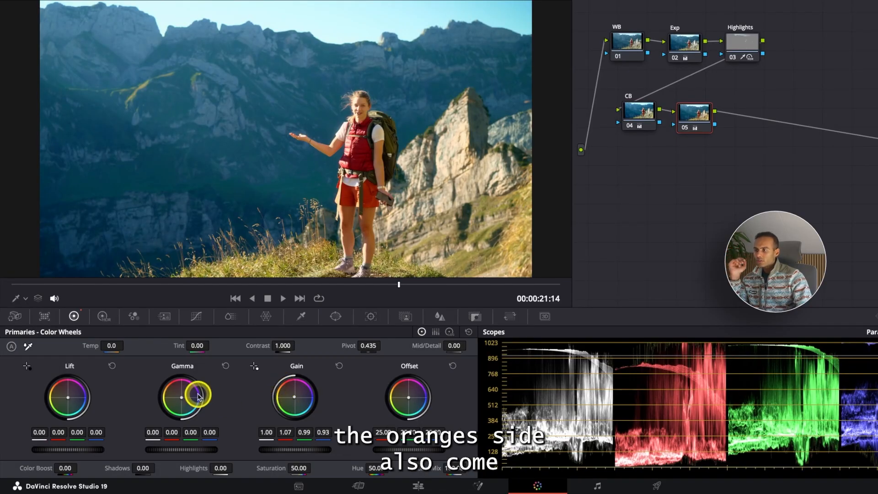
{"action": "left_click_drag", "start_coordinate": [181, 398], "coordinate": [177, 395]}
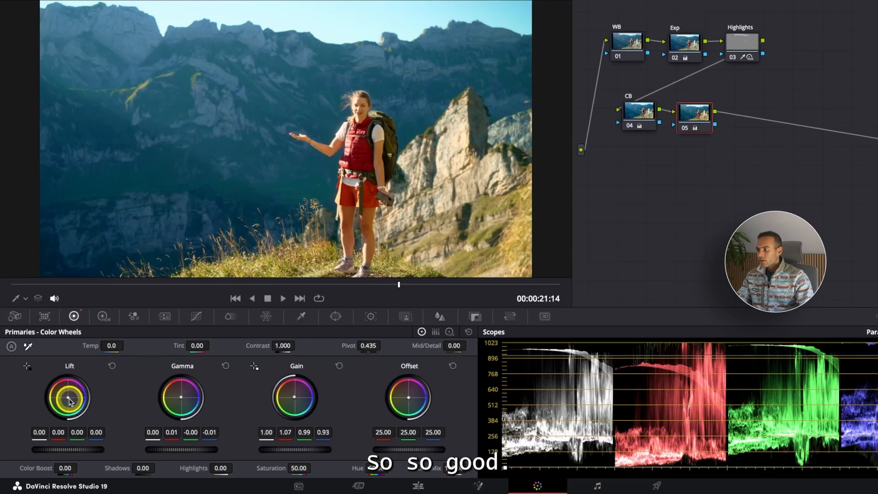
Cool node 05's Lift to red -0.05, green 0.01 and blue 0.03, compare with the node off, and view the clip full screen.
{"action": "left_click_drag", "start_coordinate": [70, 401], "coordinate": [83, 415]}
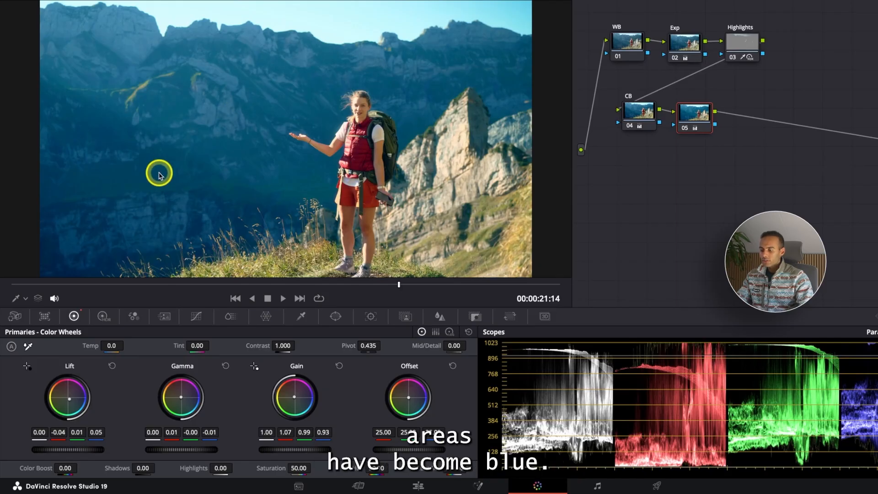
{"action": "key", "text": "ctrl+d"}
{"action": "key", "text": "ctrl+d"}
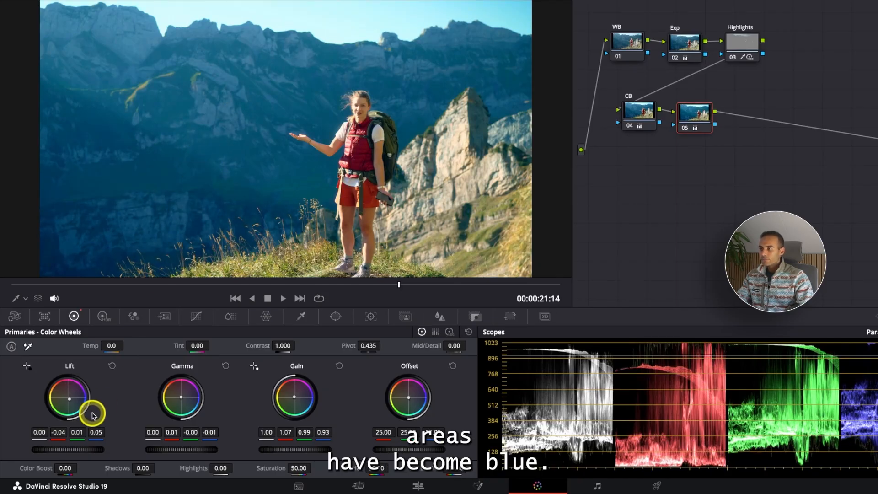
{"action": "left_click_drag", "start_coordinate": [78, 405], "coordinate": [64, 403]}
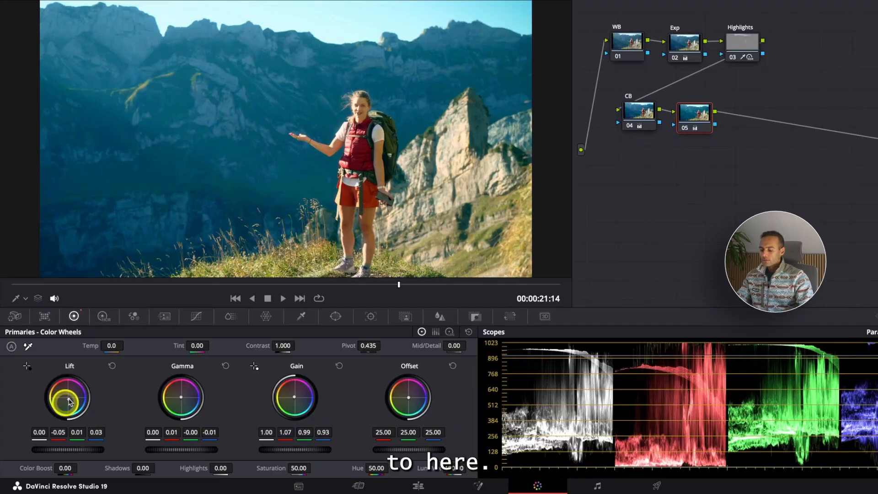
{"action": "key", "text": "ctrl+f"}
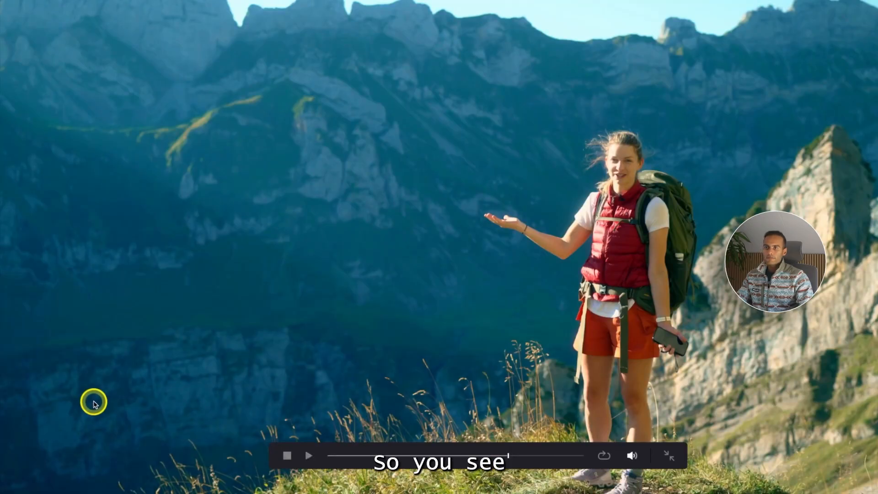